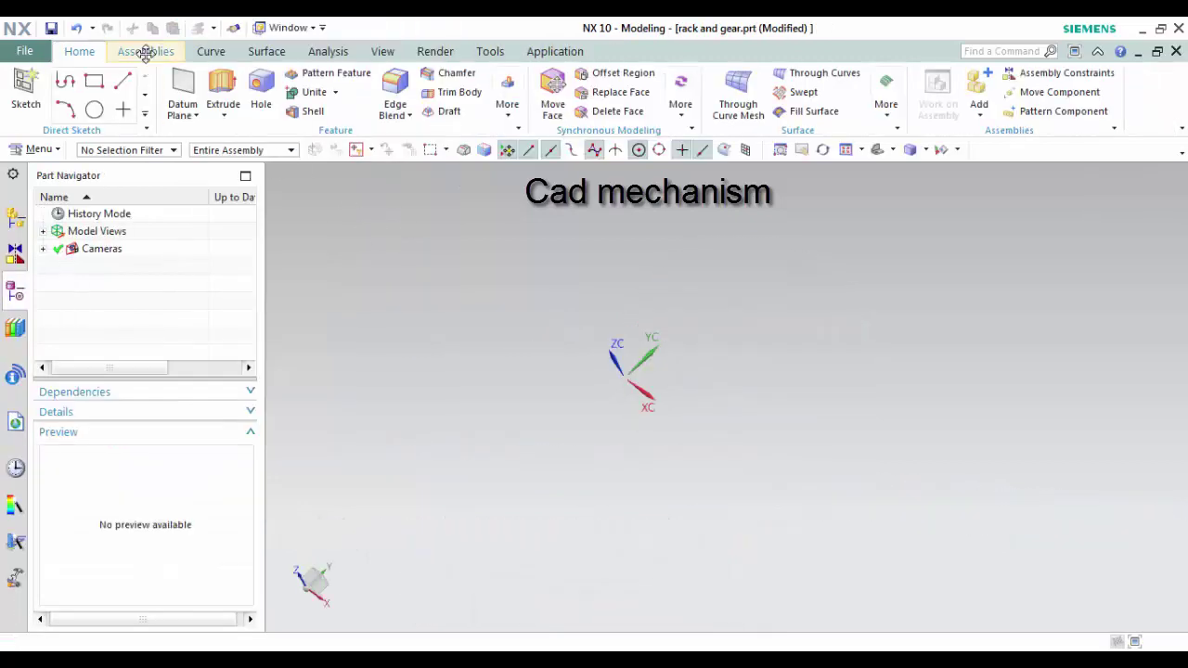
Add spur gear.prt to the rack and gear assembly as a component
left_click(146, 54)
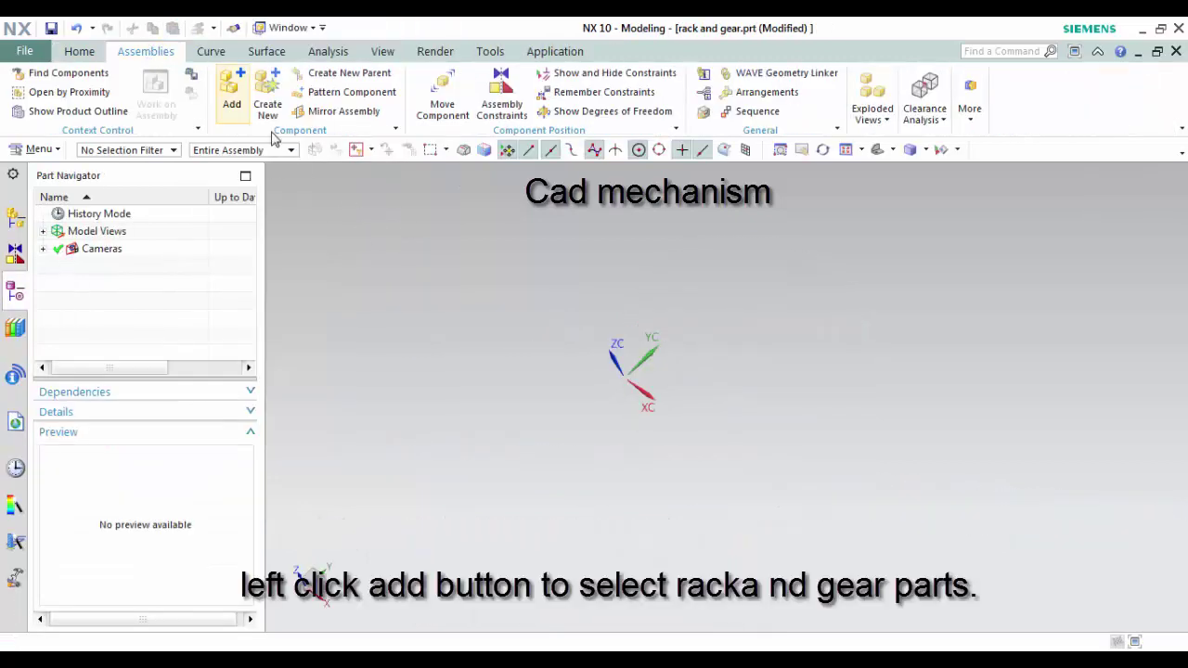
left_click(232, 97)
left_click(384, 237)
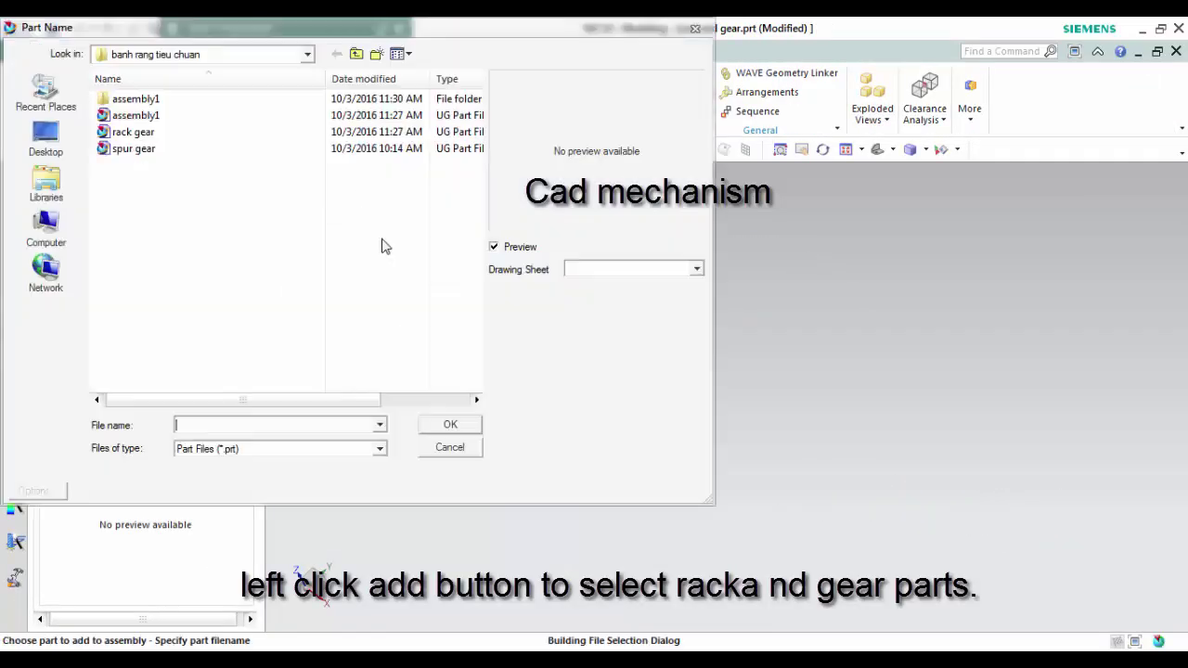
left_click(135, 149)
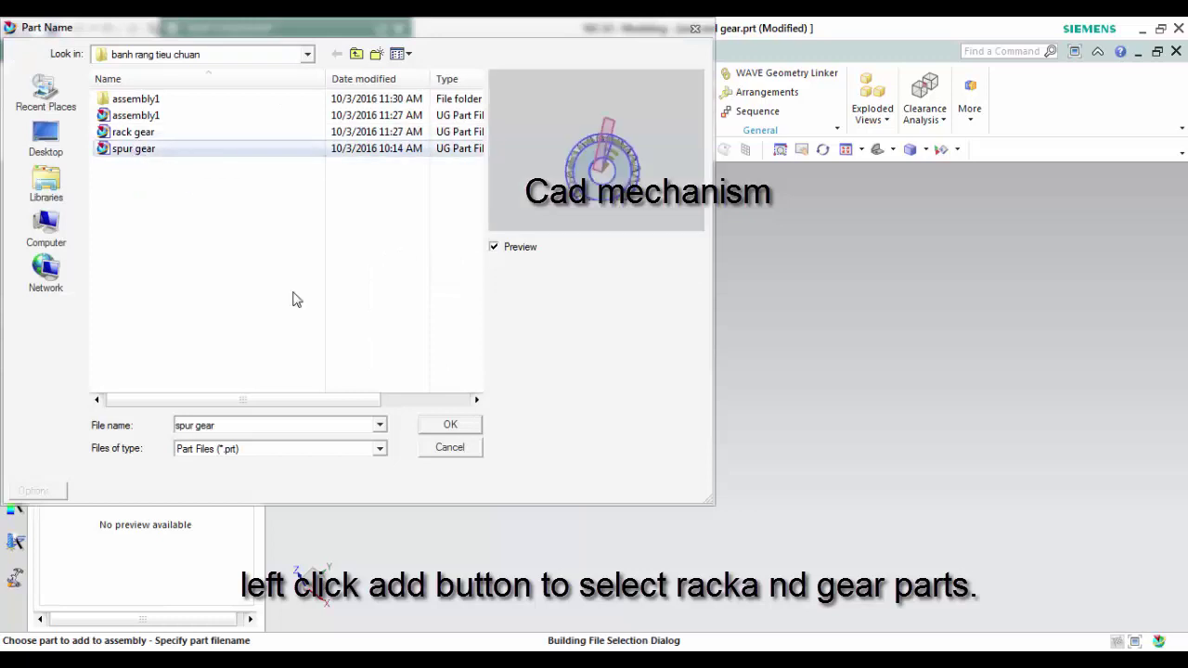
left_click(451, 425)
left_click(249, 353)
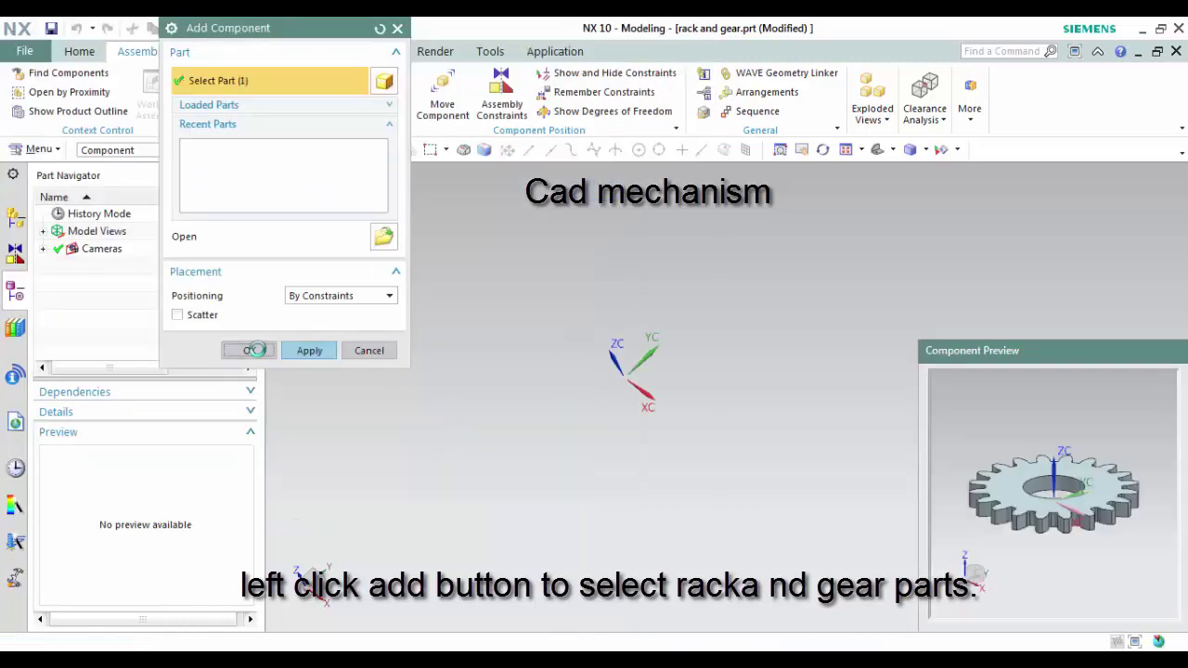
left_click(249, 430)
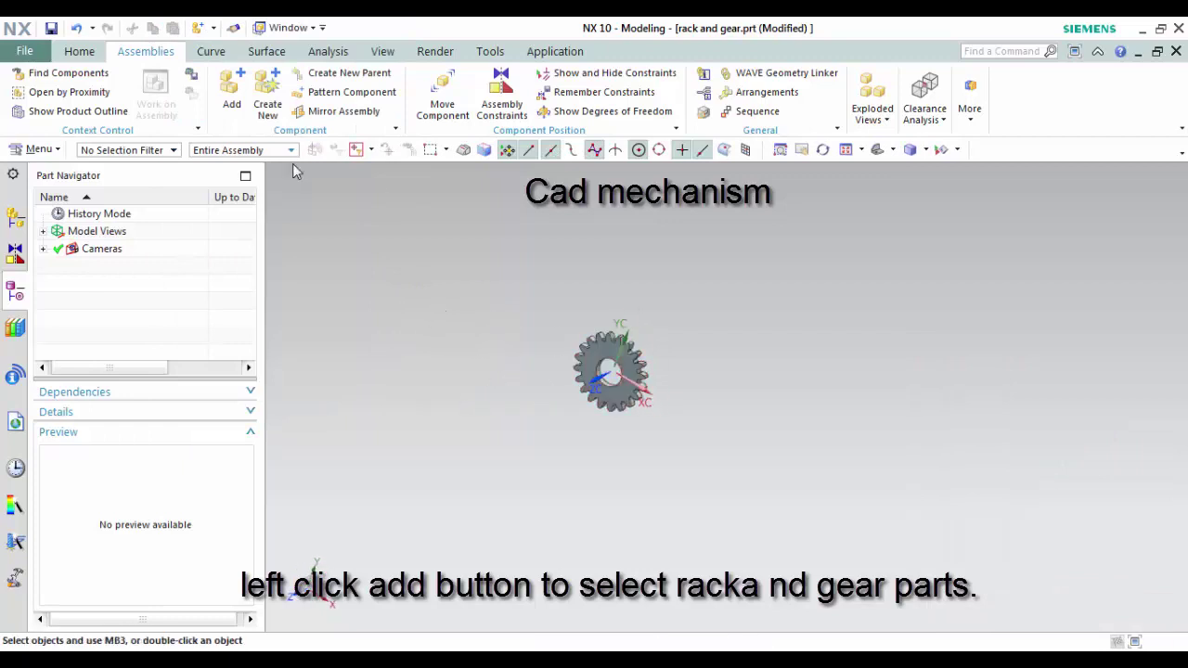
Add rack gear.prt to the assembly as a second component
left_click(232, 93)
left_click(385, 237)
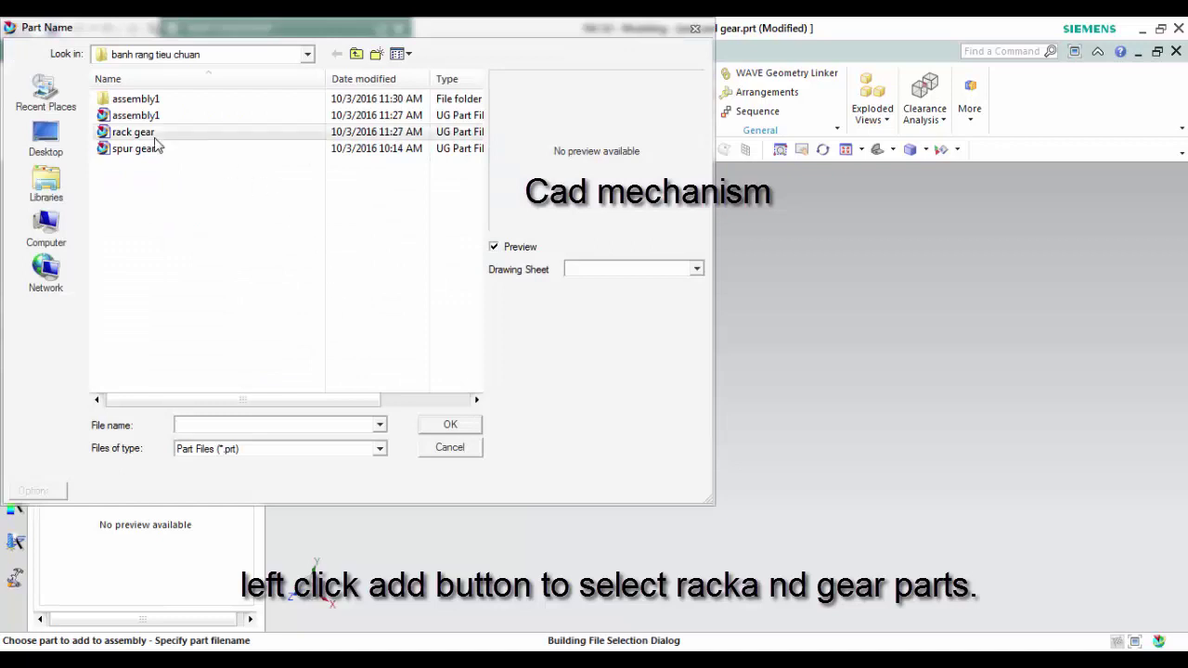
left_click(141, 134)
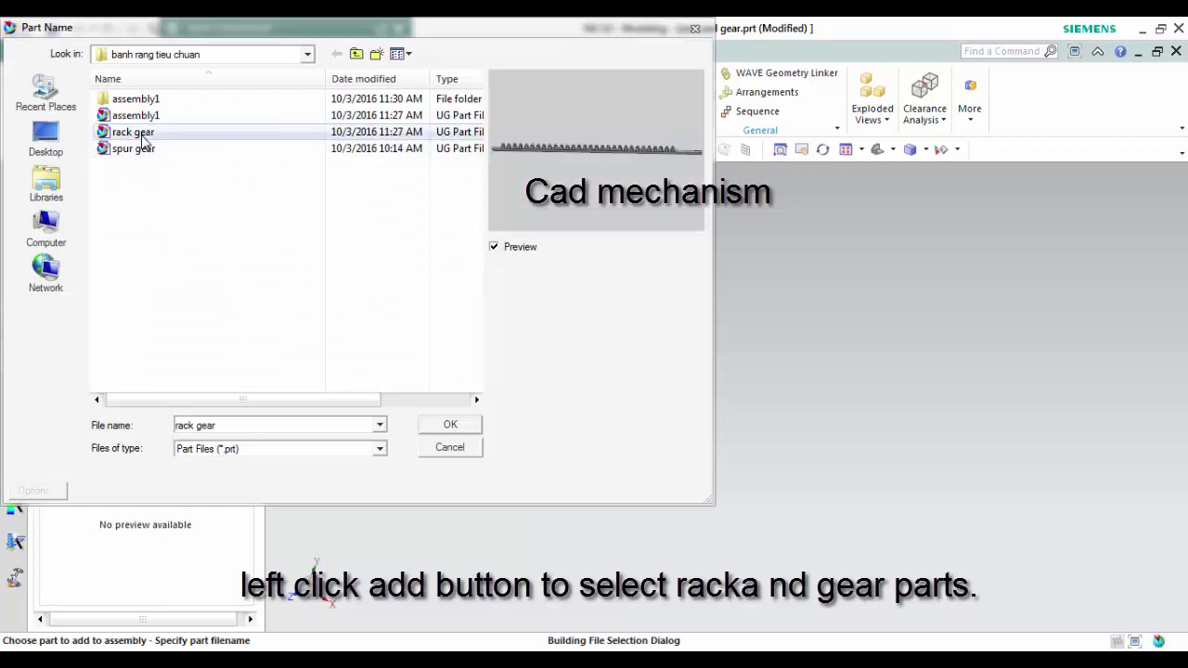
left_click(449, 427)
left_click(248, 350)
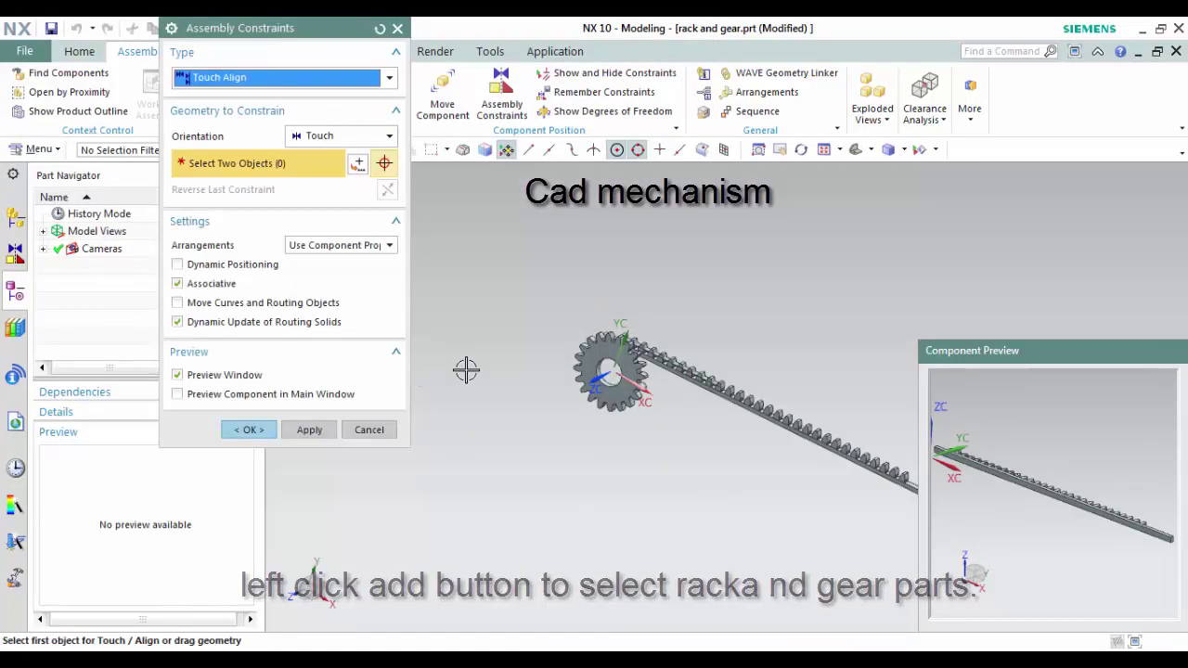
left_click(260, 429)
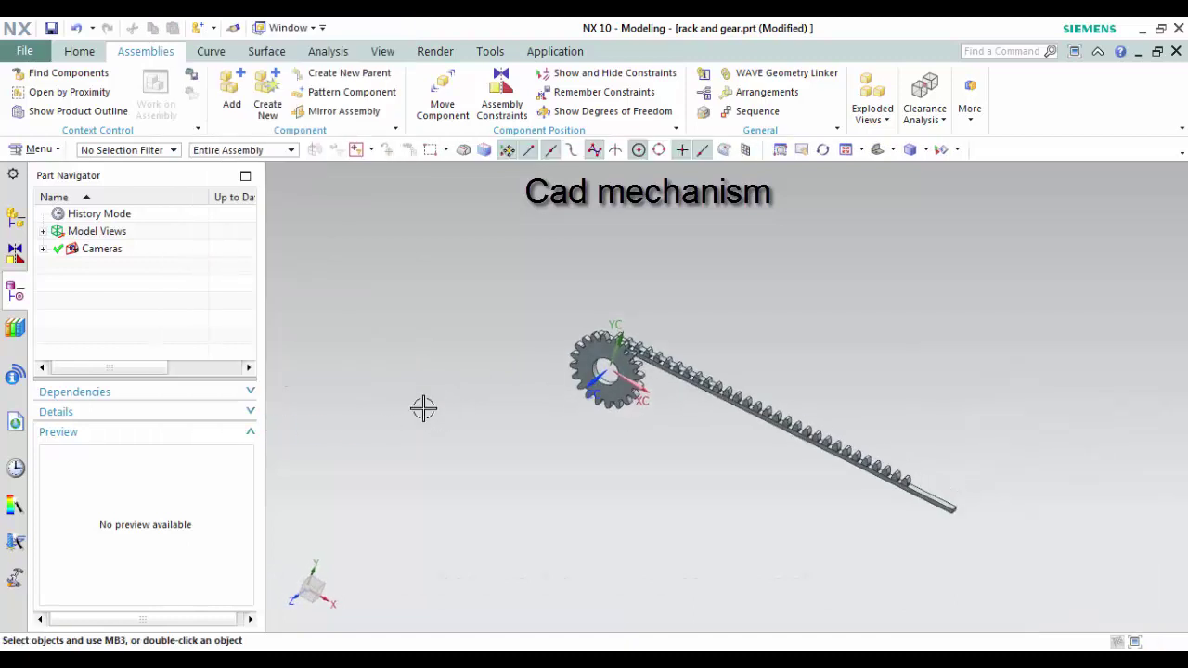
Switch both the spur gear and rack gear to the Entire Part reference set
left_click(14, 219)
left_click(121, 248)
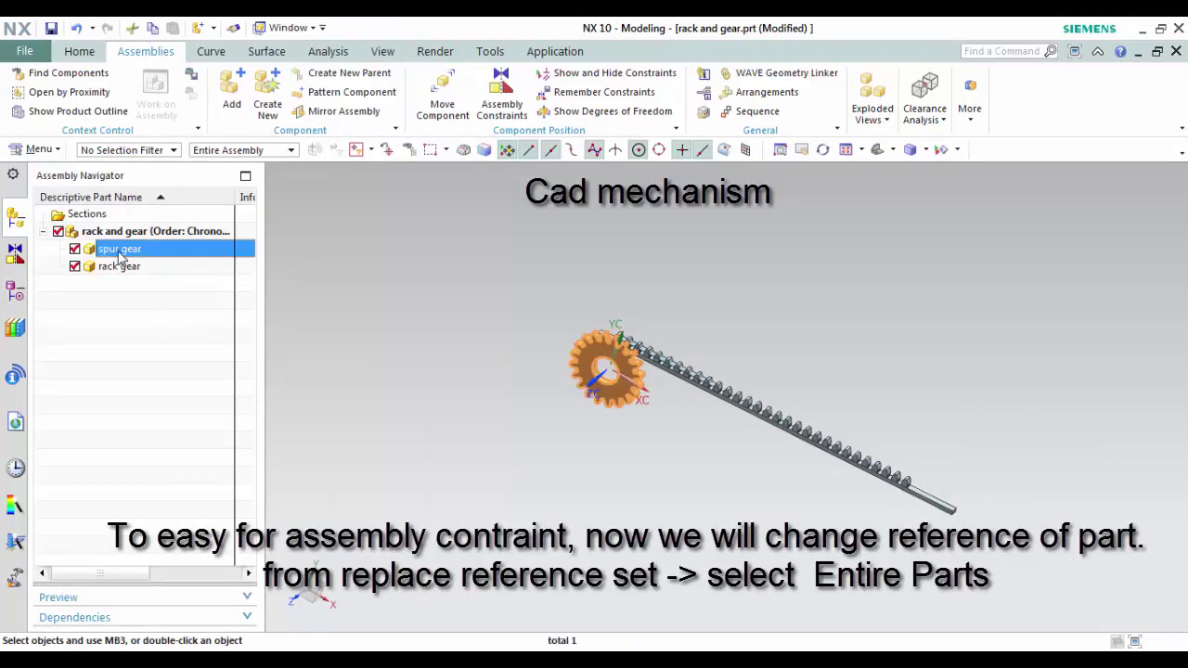
right_click(119, 251)
left_click(331, 387)
left_click(130, 268)
right_click(130, 268)
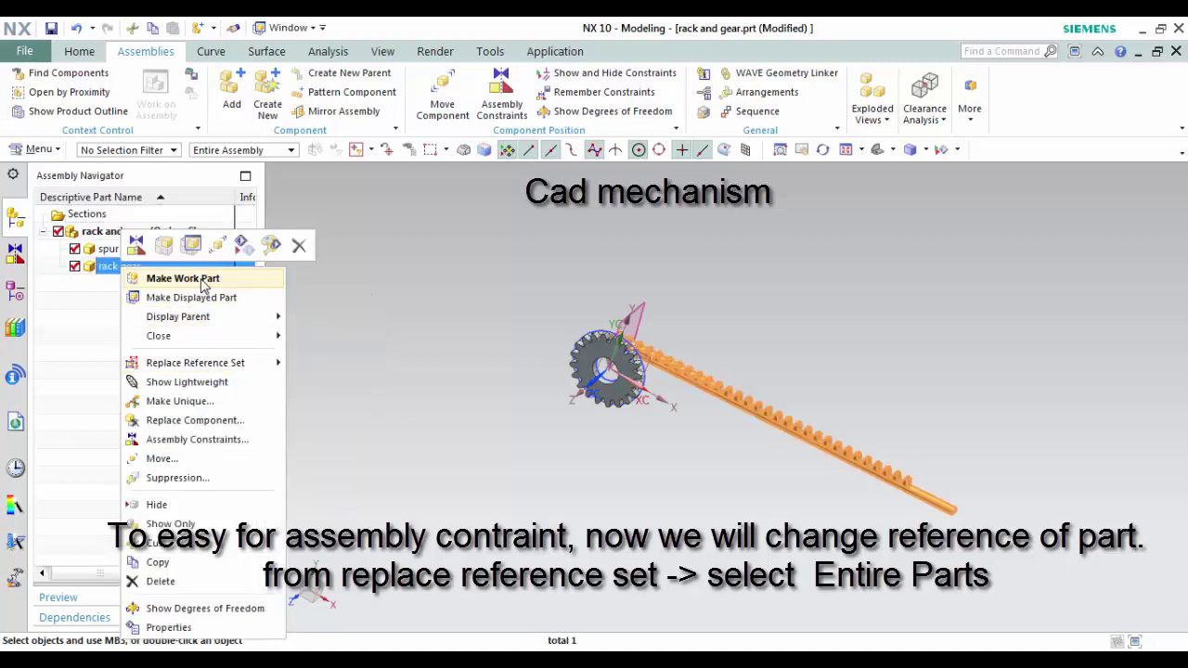
mouse_move(195, 363)
left_click(362, 405)
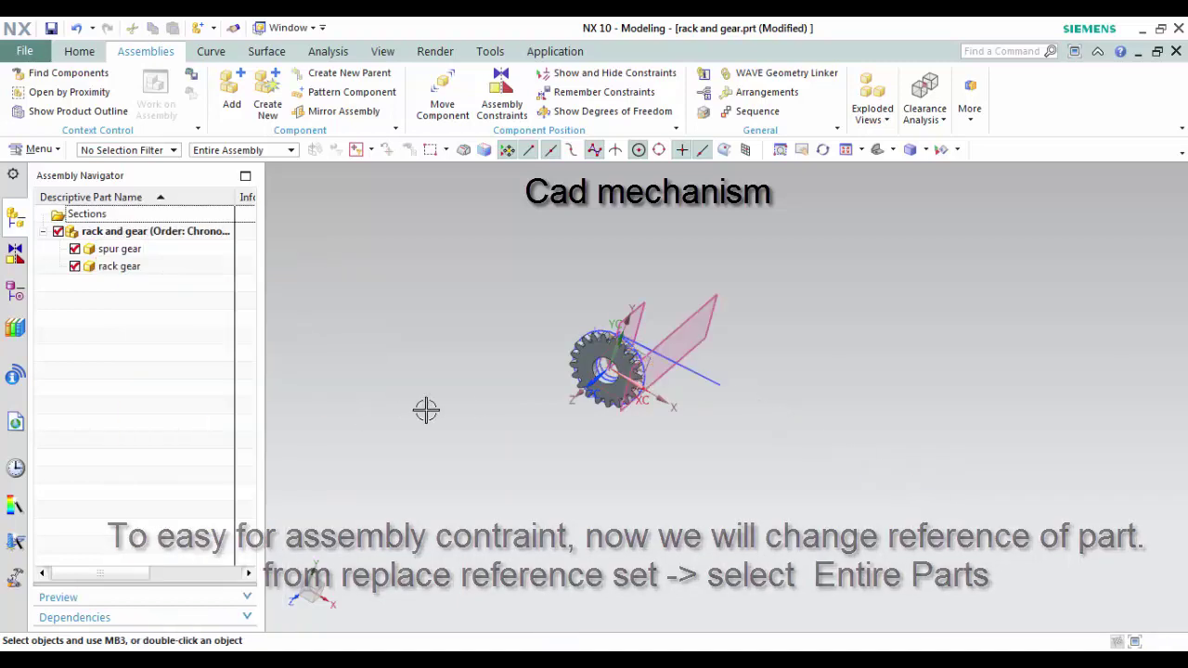
Rotate the view to show the datum planes and launch Move Component
mouse_move(424, 408)
middle_mouse_down()
mouse_move(505, 392)
mouse_move(466, 391)
middle_mouse_up()
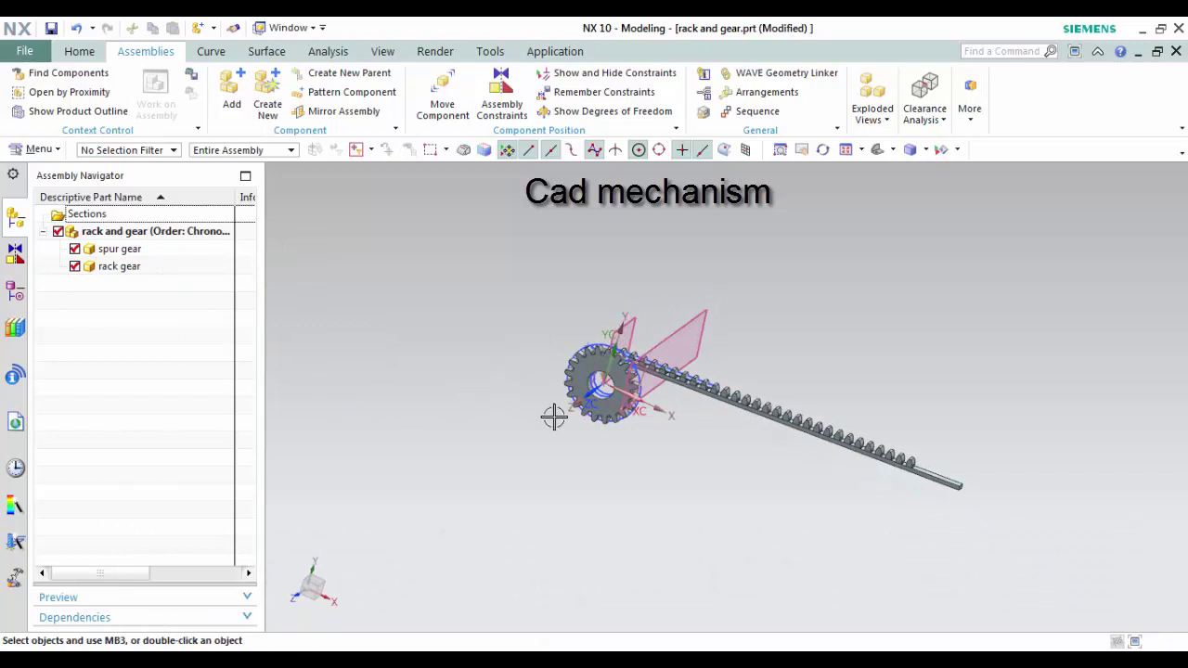
scroll(520, 332, "up", 2)
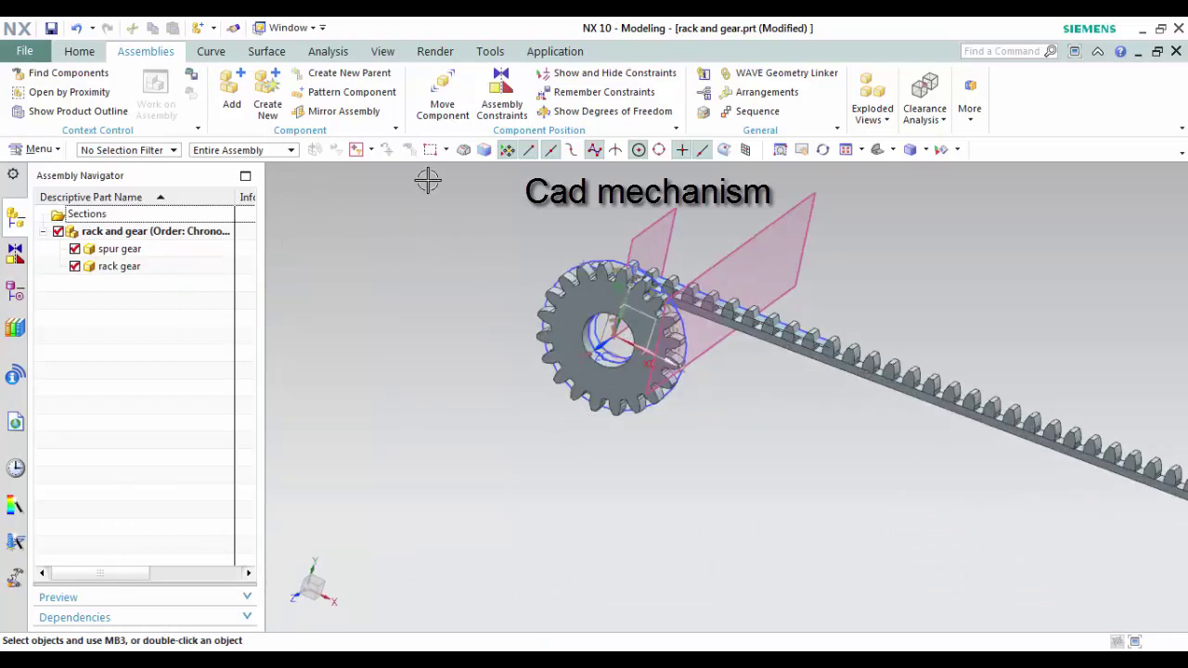
left_click(442, 100)
scroll(544, 251, "down", 2)
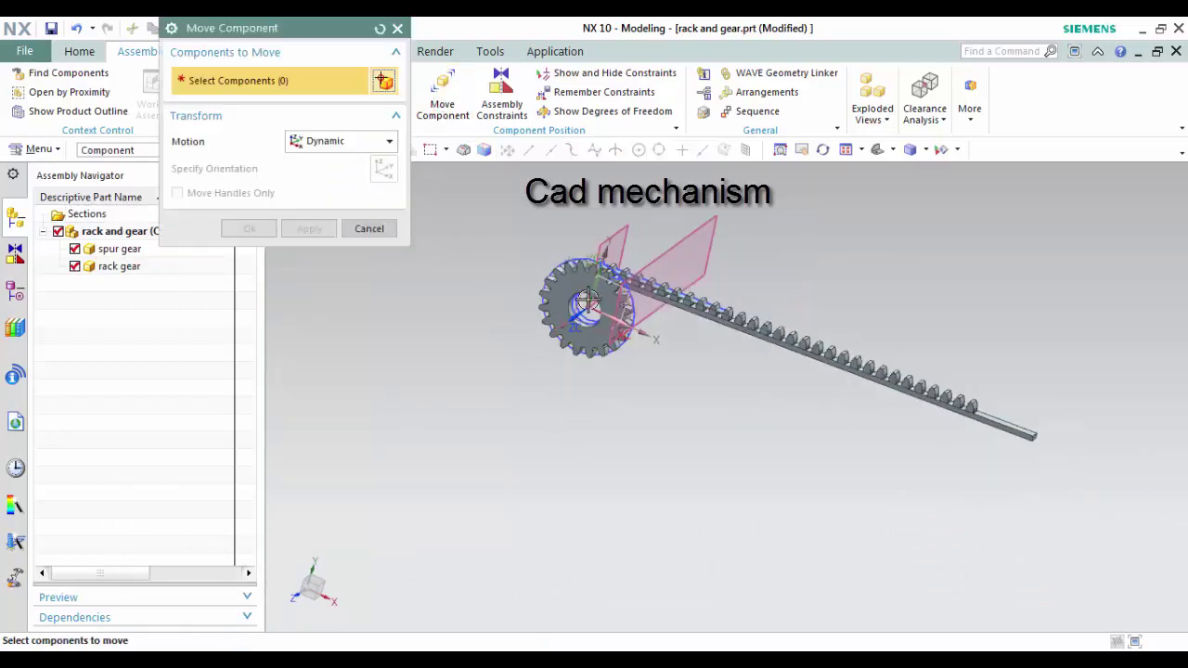
Move the rack gear down along YC to Y -51.97, clear of the spur gear
left_click(753, 332)
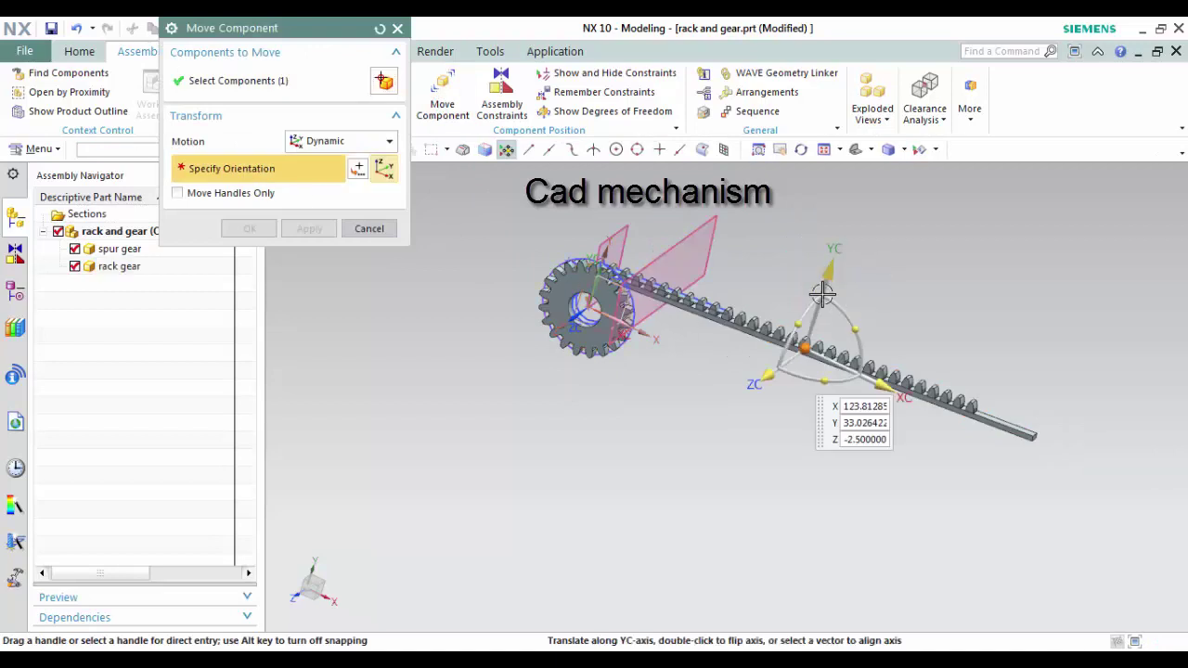
mouse_move(849, 263)
left_mouse_down()
mouse_move(823, 490)
mouse_move(582, 427)
left_mouse_up()
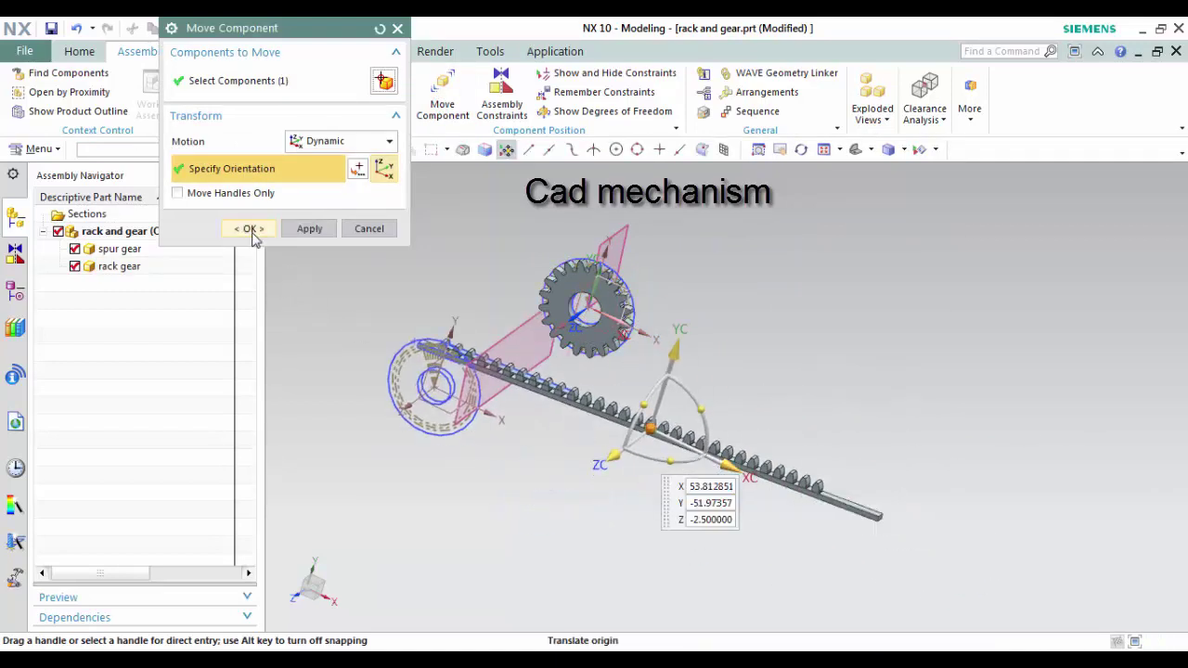
left_click(253, 230)
scroll(445, 344, "down", 3)
scroll(551, 340, "up", 3)
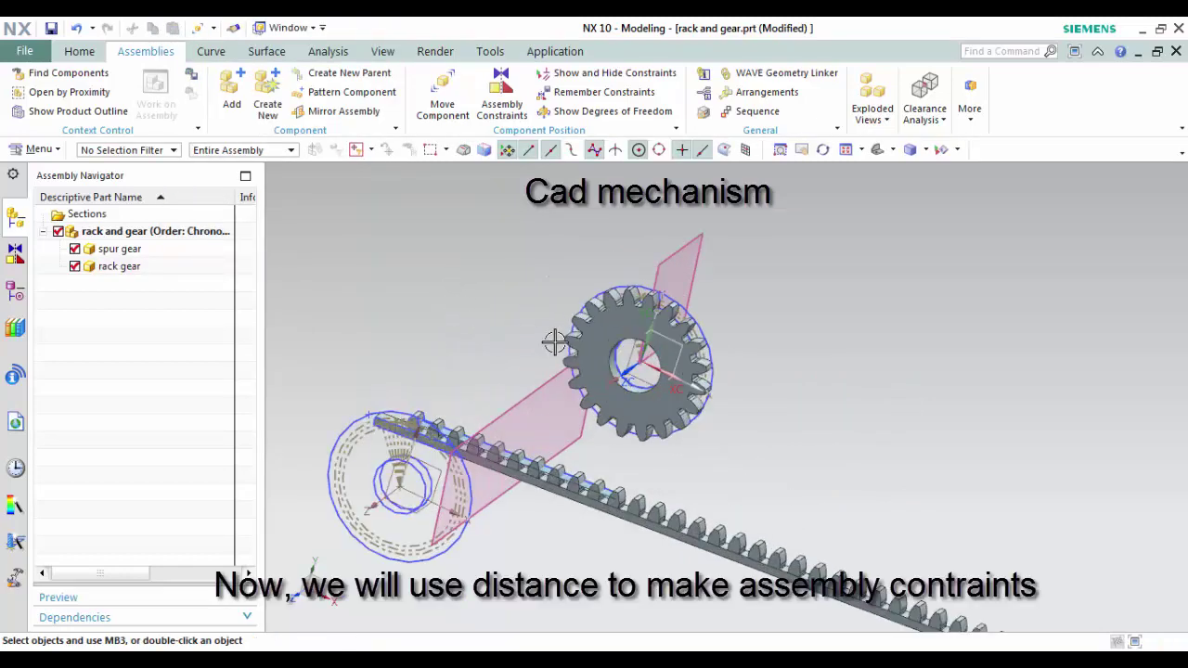
mouse_move(552, 340)
middle_mouse_down()
mouse_move(565, 334)
mouse_move(485, 308)
middle_mouse_up()
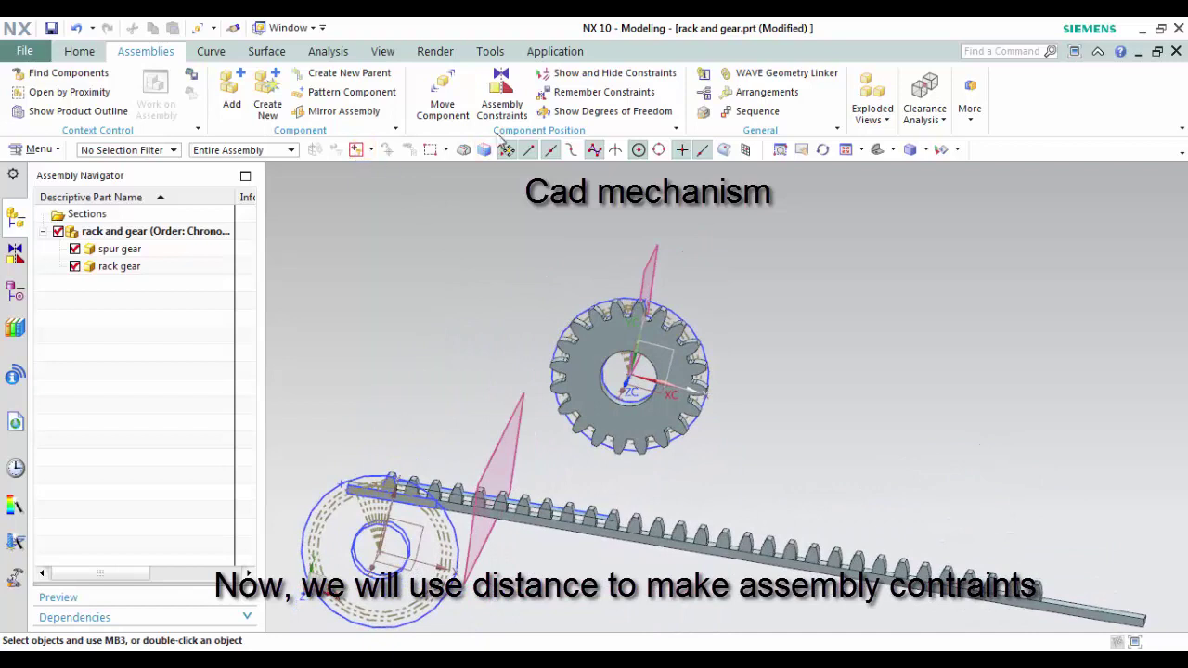
Apply a Distance constraint of 0 between the spur gear and rack datum planes
left_click(502, 102)
left_click(207, 77)
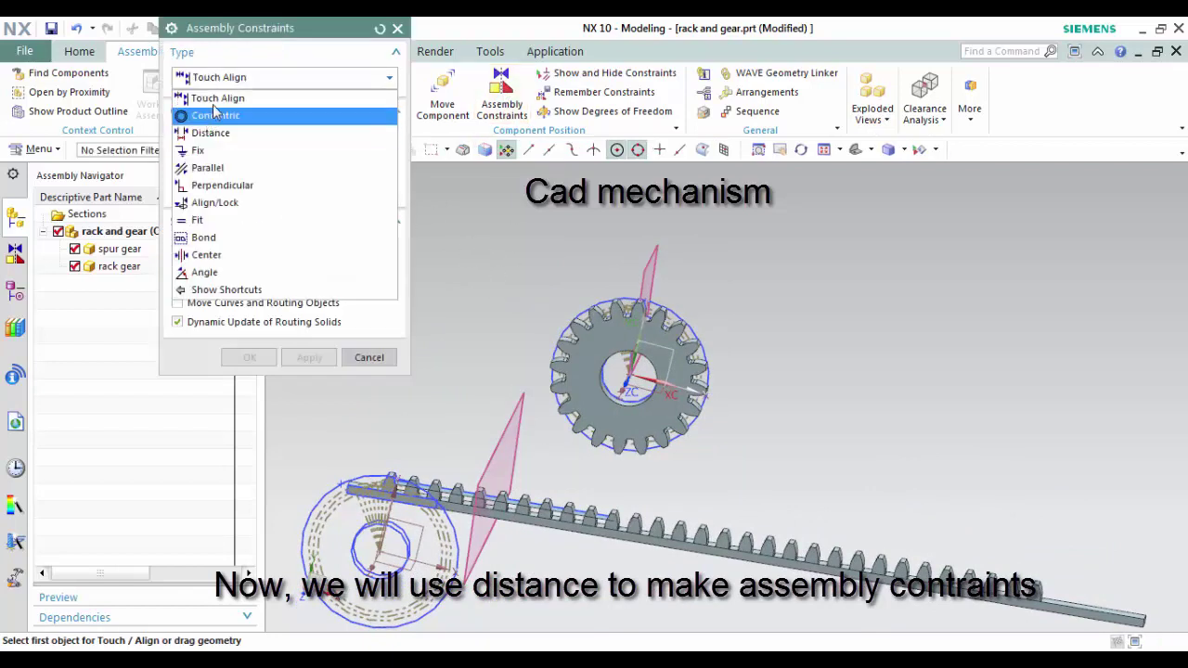
left_click(212, 133)
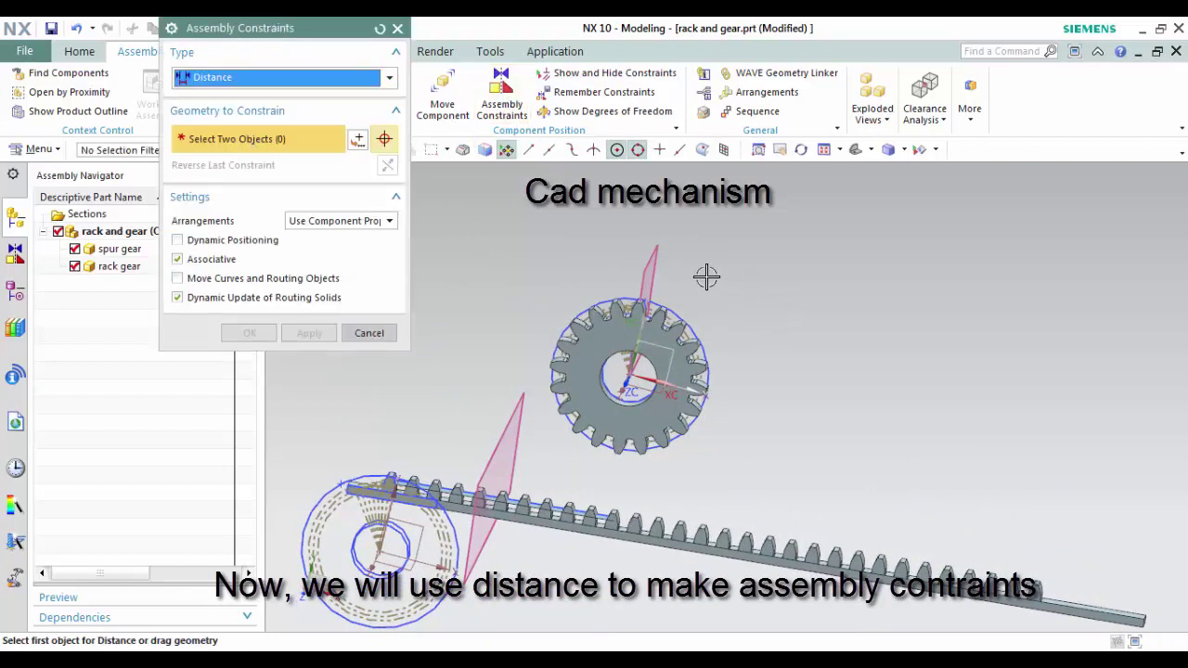
left_click(652, 259)
left_click(502, 436)
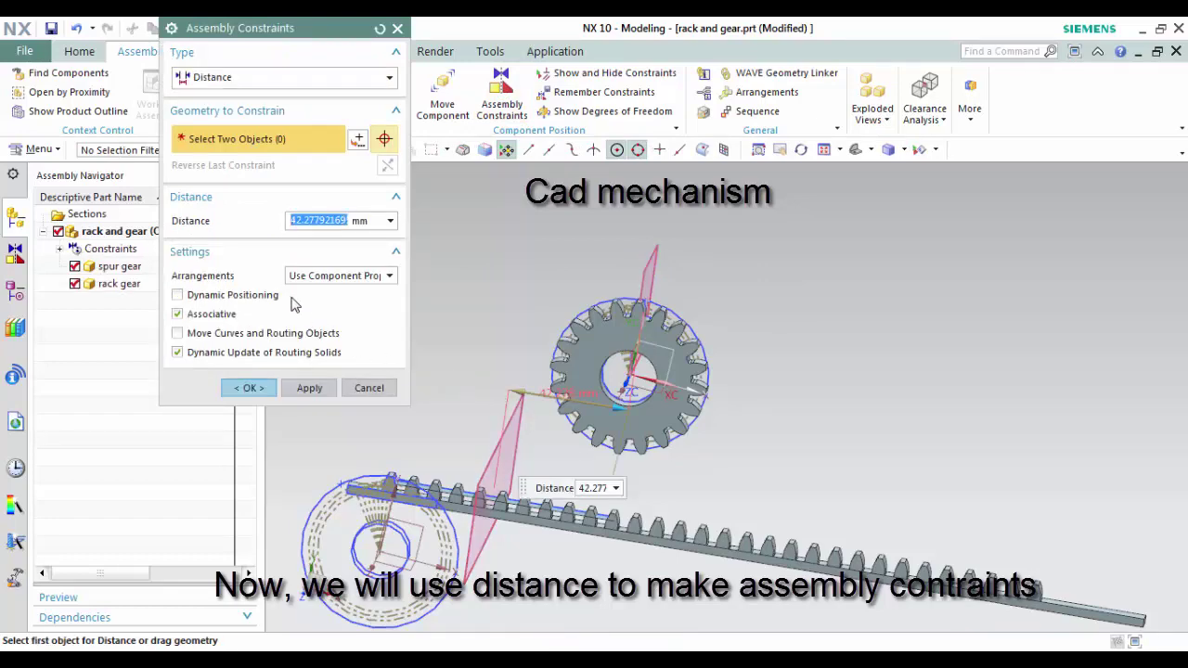
middle_click_drag(610, 399, 650, 390)
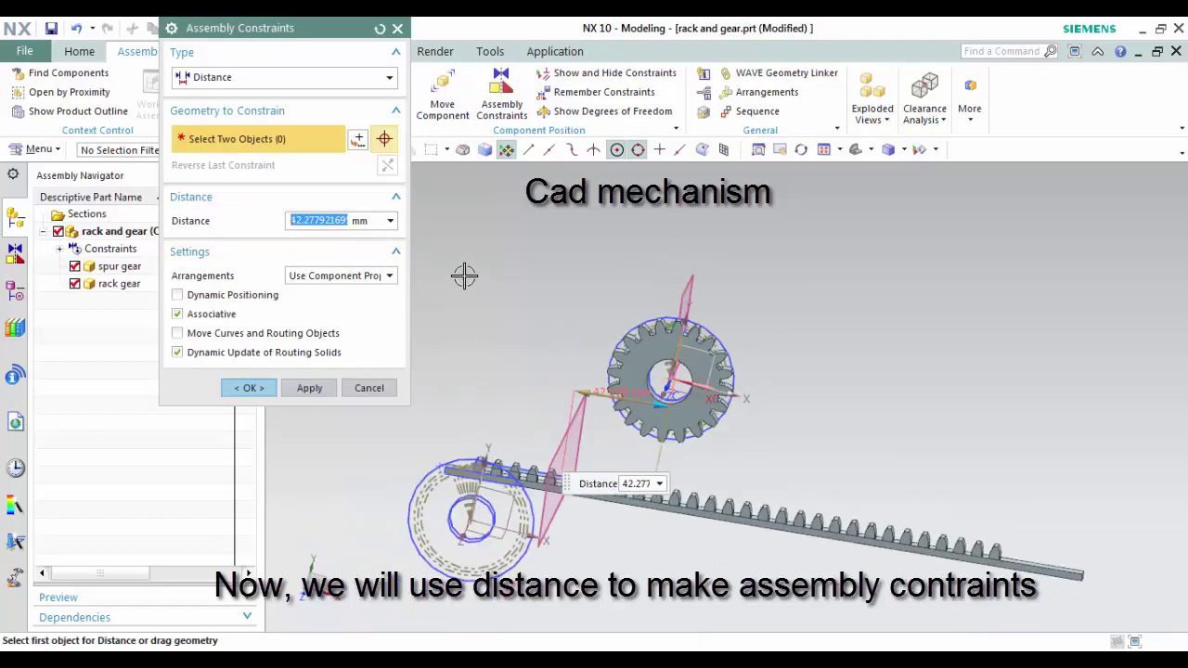
type("0")
key("Return")
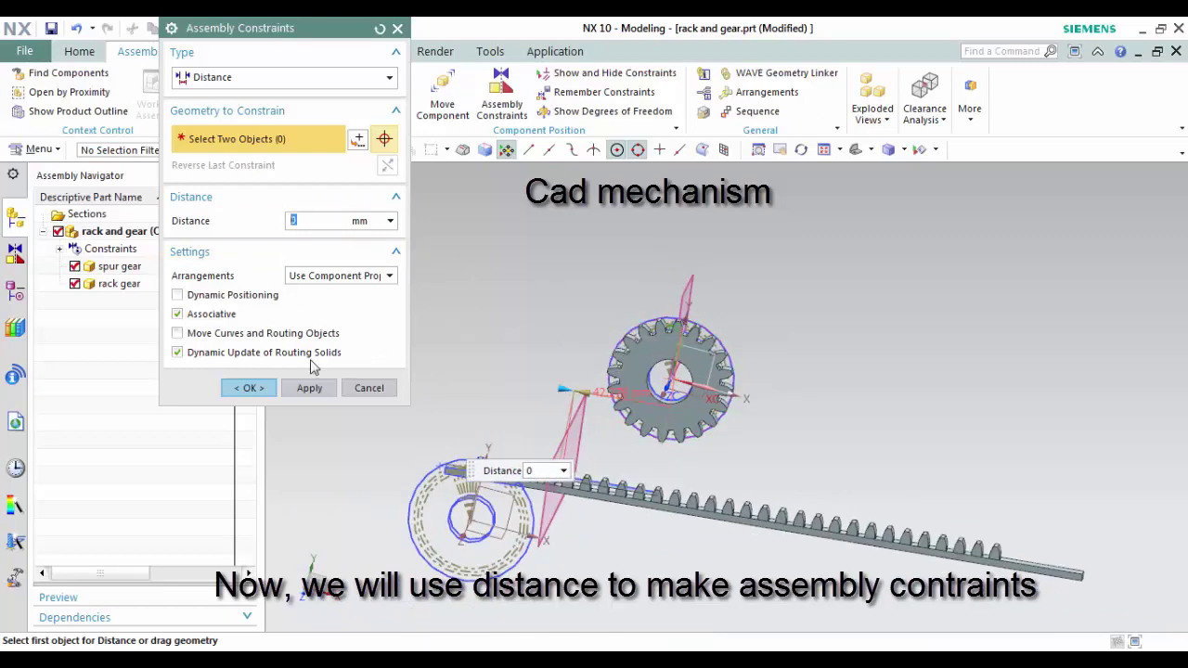
left_click(309, 390)
Set up a 25 mm Distance constraint from a rack face to the spur gear's arc centre
scroll(508, 441, "up", 3)
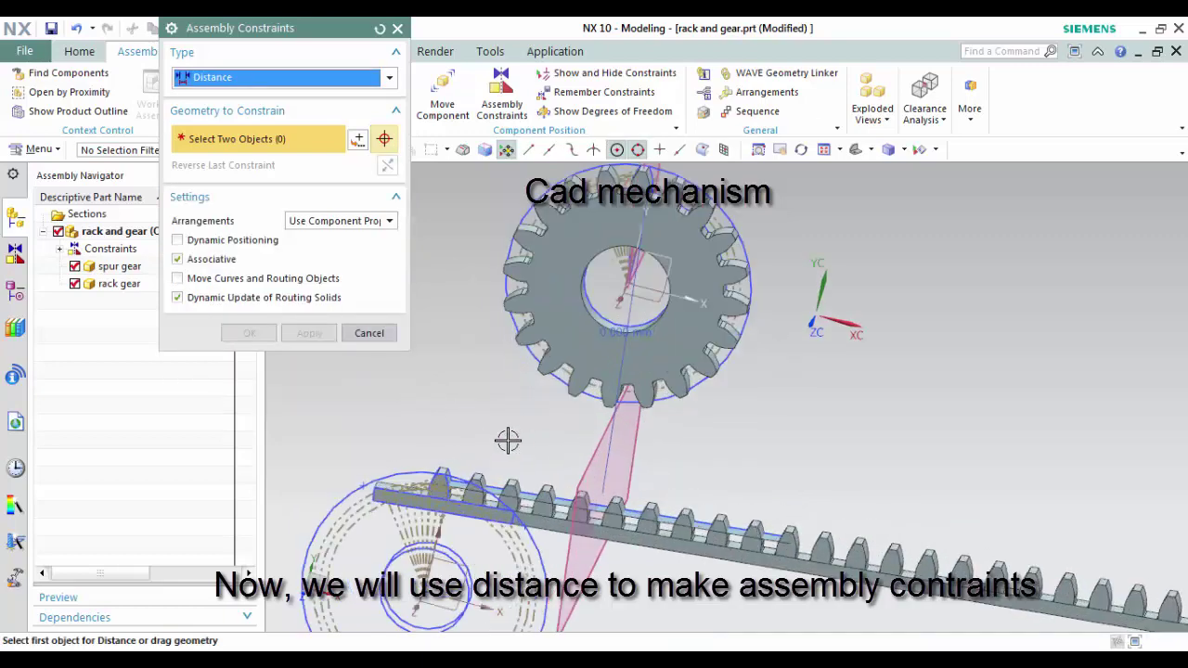
scroll(710, 458, "up", 2)
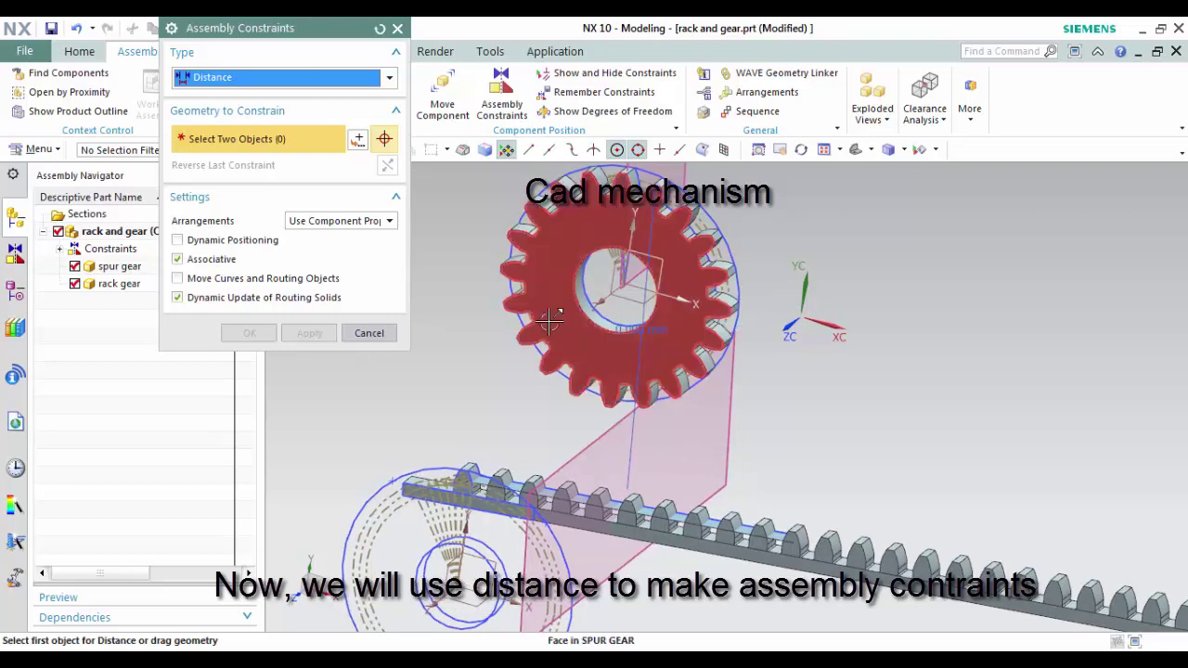
scroll(613, 295, "up", 2)
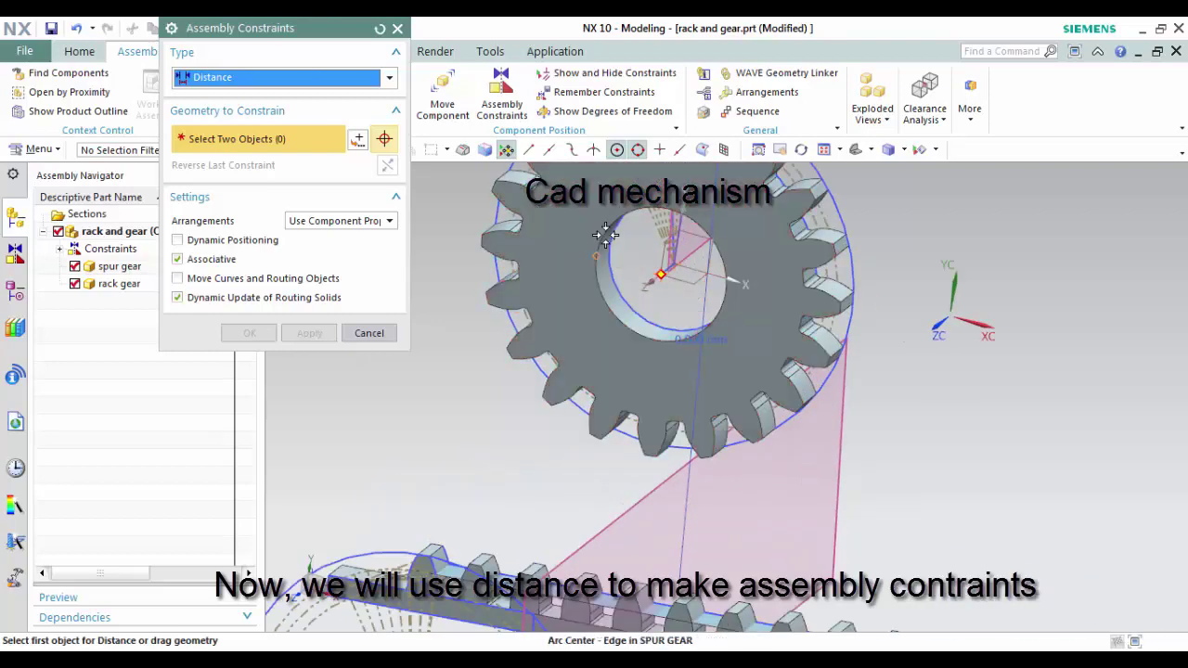
scroll(453, 545, "up", 1)
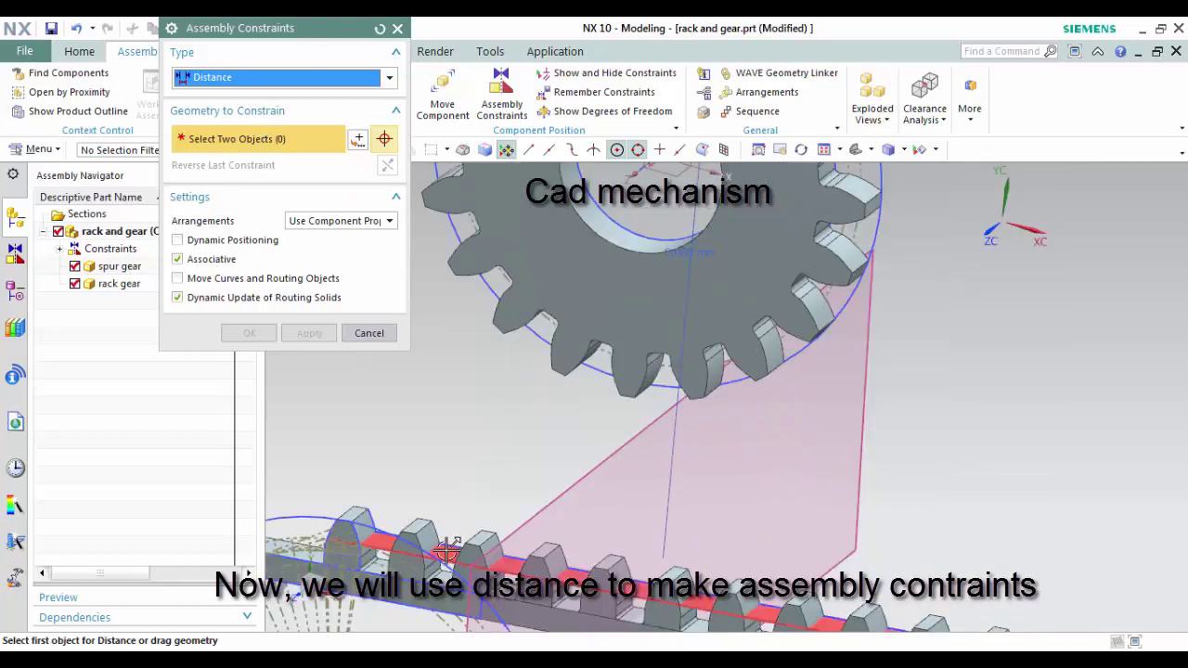
left_click(446, 549)
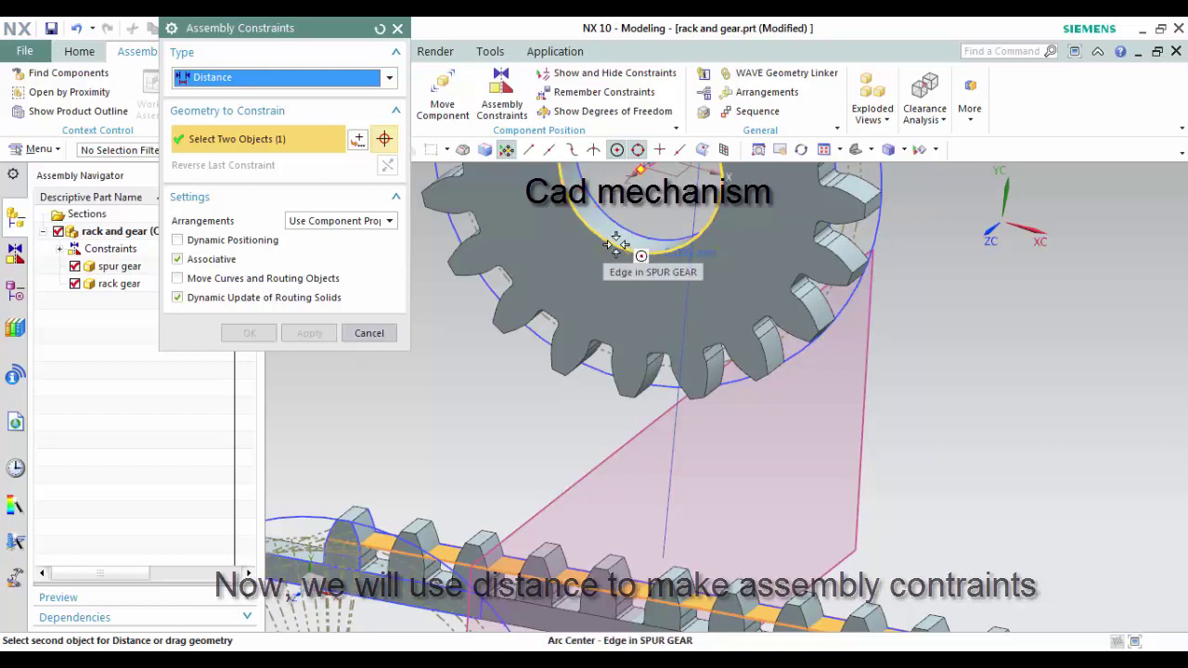
left_click(616, 244)
scroll(650, 316, "down", 3)
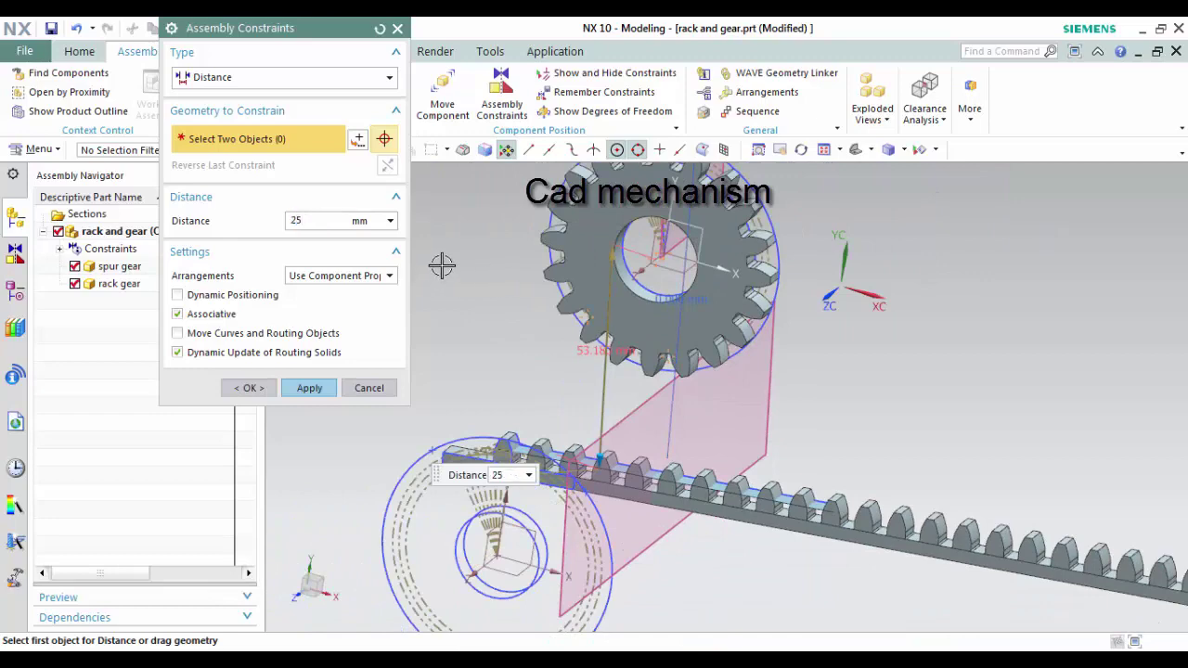
Apply the 25 mm Distance constraint, seating the spur gear on the rack
left_click(249, 390)
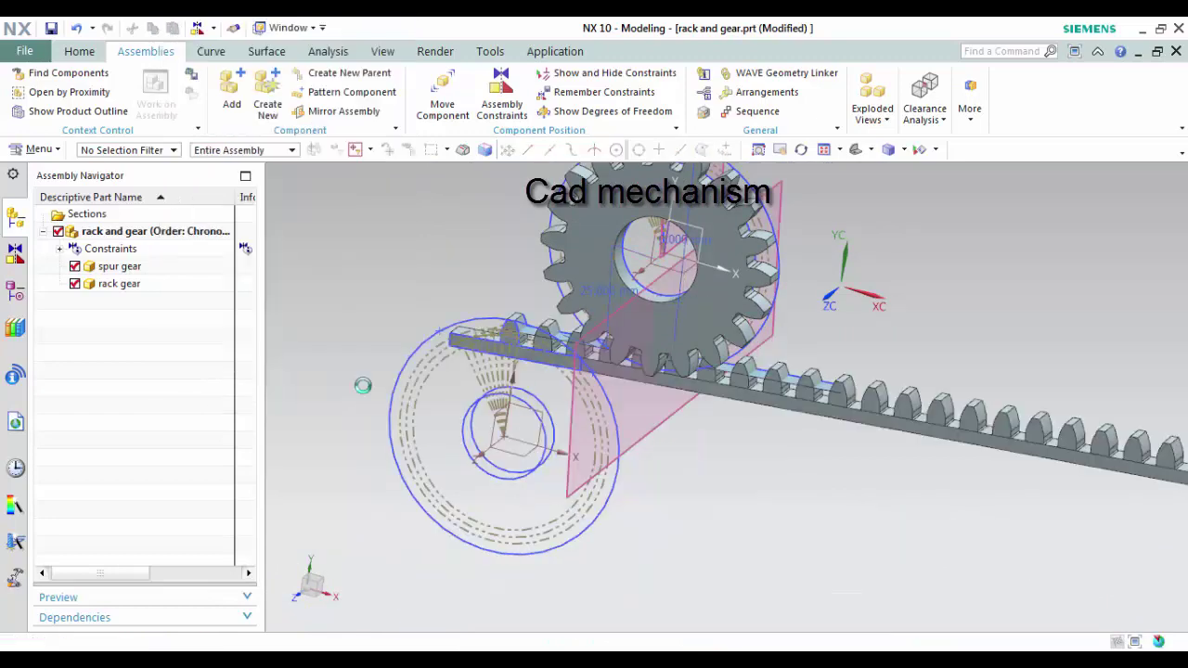
mouse_move(557, 371)
middle_mouse_down()
mouse_move(485, 325)
mouse_move(520, 335)
middle_mouse_up()
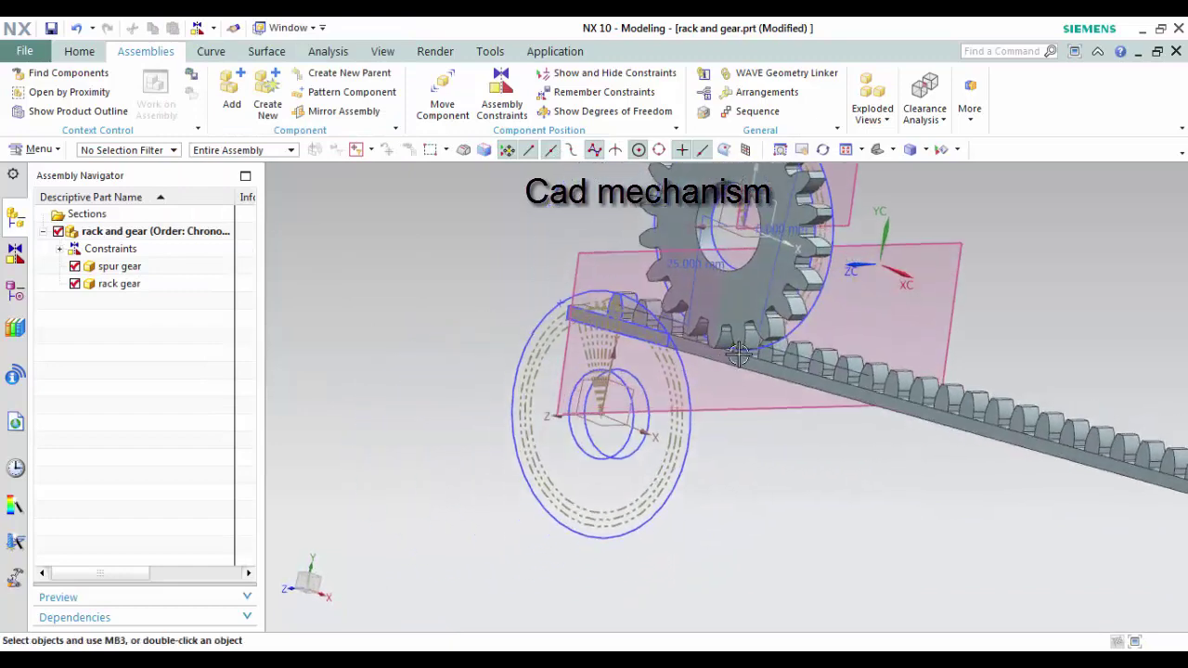
scroll(557, 352, "up", 2)
scroll(557, 353, "down", 2)
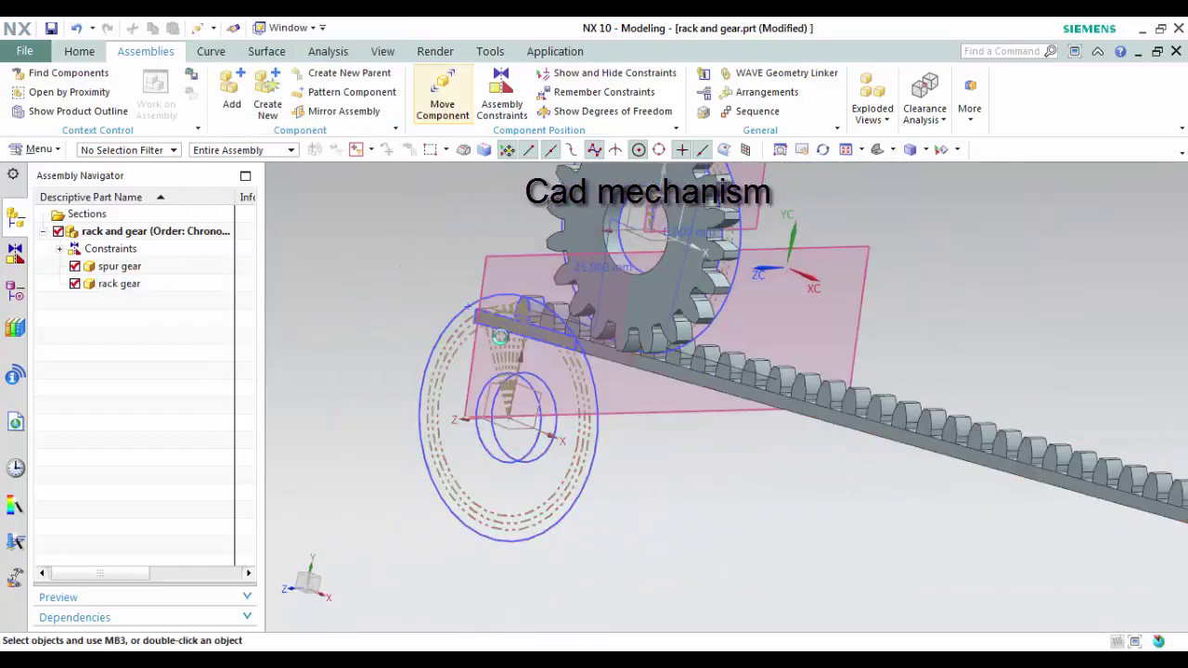
Move the rack 5 along ZC so its teeth mesh with the spur gear
left_click(442, 97)
left_click(807, 429)
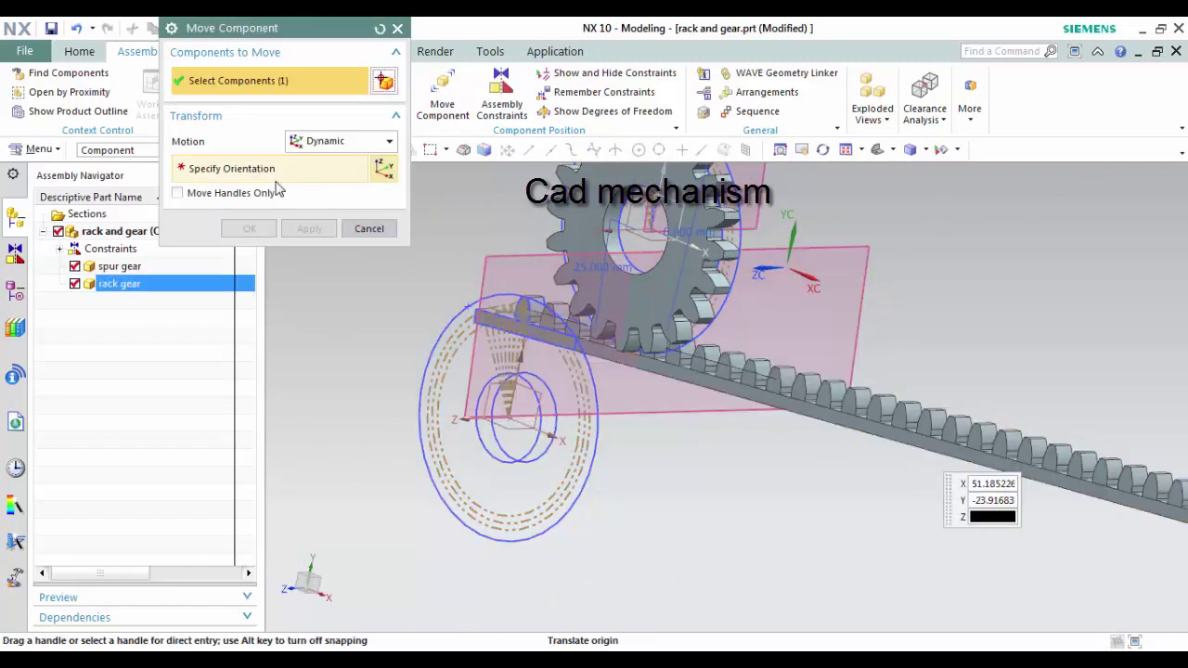
left_click(868, 436)
type("5")
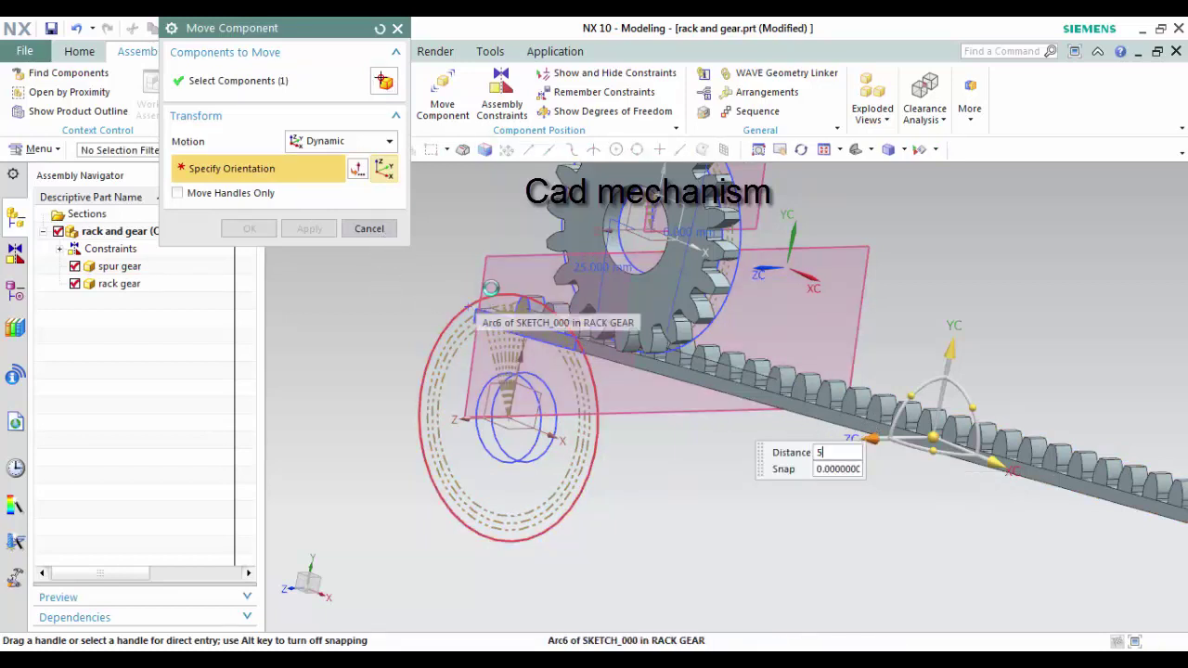
key("Return")
left_click(249, 228)
Zoom and orbit close in to check the gear and rack teeth meshing
middle_click_drag(506, 401, 565, 402)
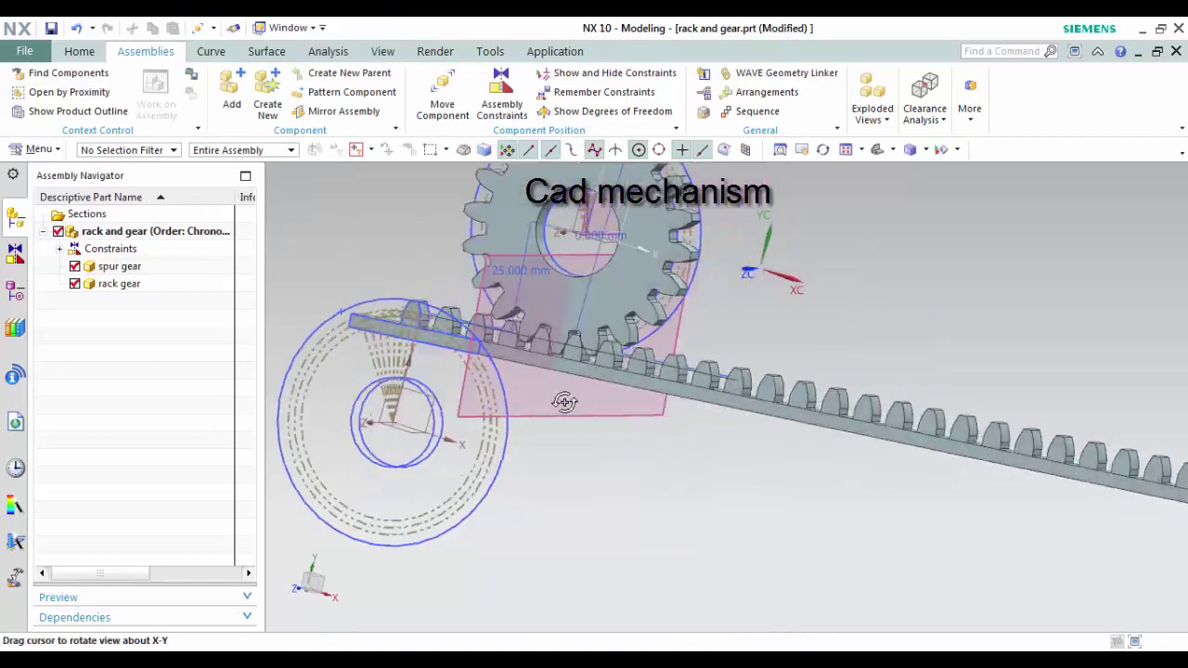
scroll(520, 372, "down", 3)
scroll(492, 357, "down", 3)
mouse_move(474, 348)
middle_mouse_down()
mouse_move(464, 343)
mouse_move(483, 350)
mouse_move(475, 358)
middle_mouse_up()
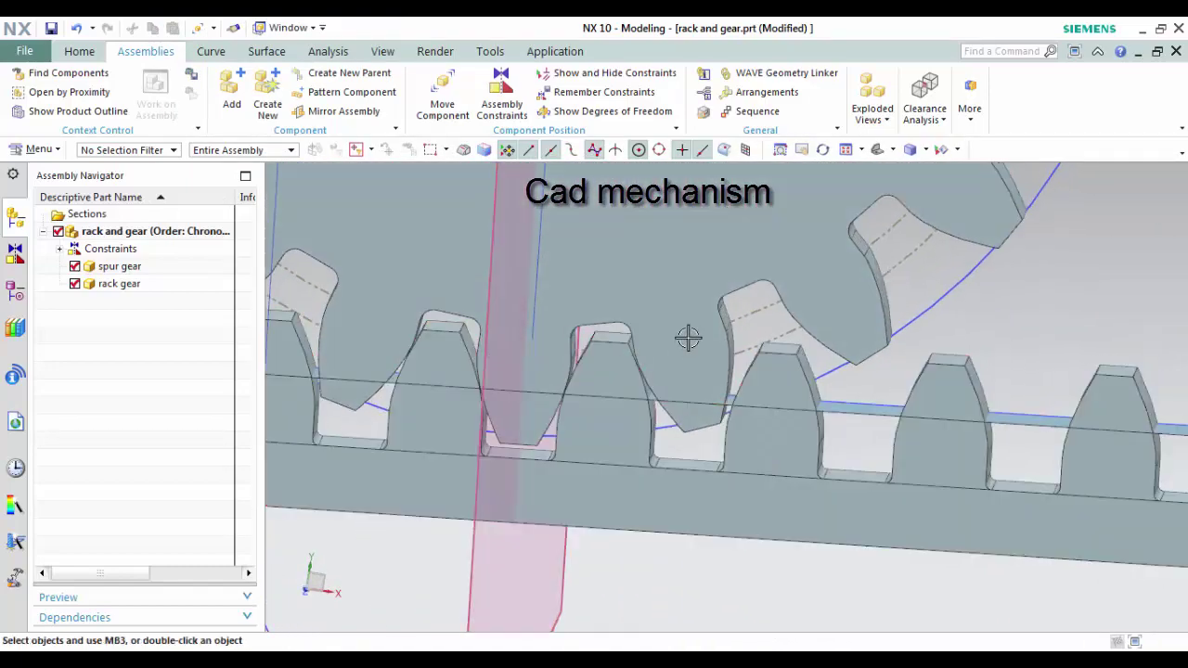
scroll(564, 334, "up", 5)
scroll(569, 342, "up", 3)
scroll(420, 343, "down", 2)
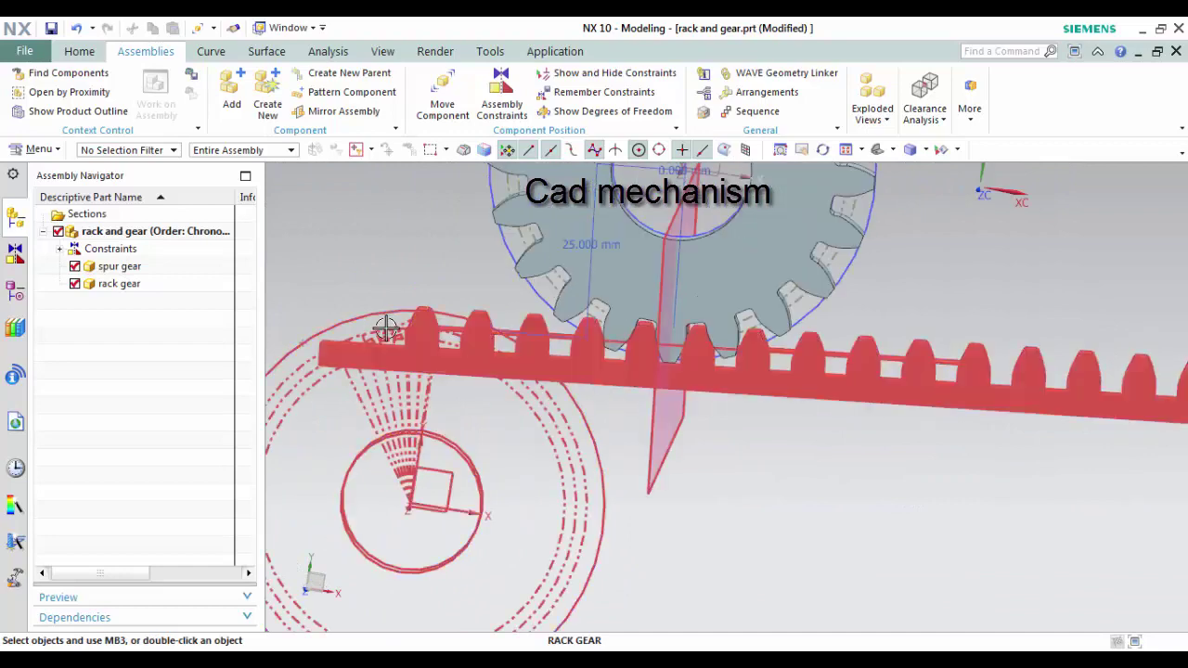
scroll(430, 333, "down", 4)
scroll(381, 251, "up", 3)
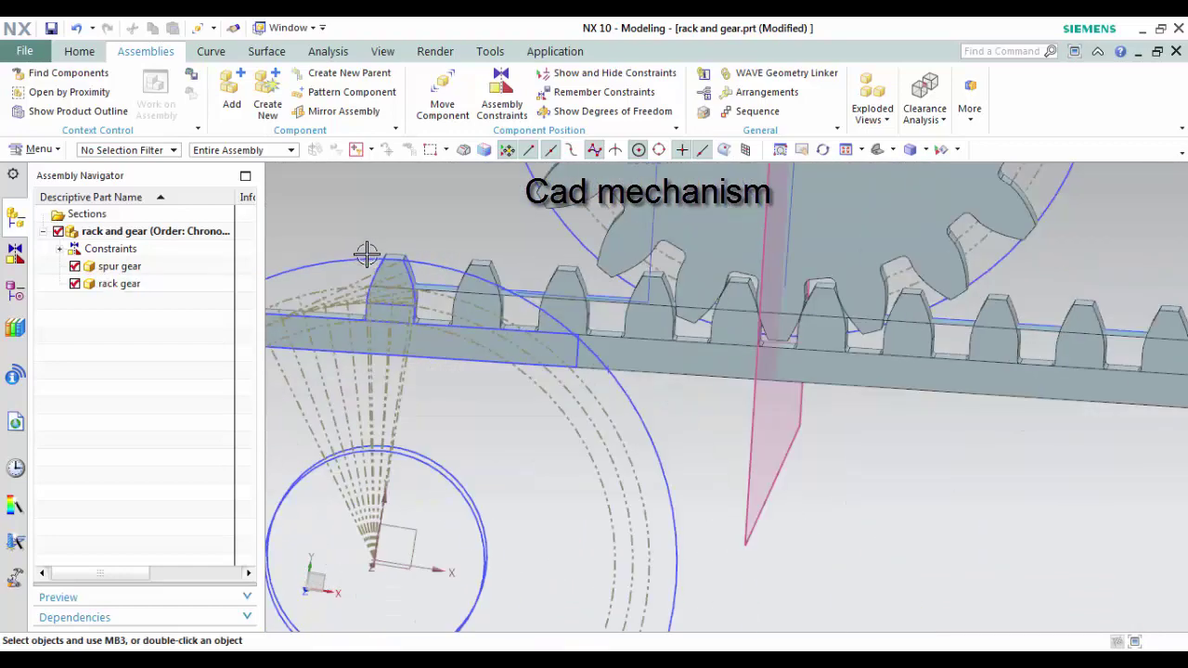
scroll(366, 255, "up", 3)
scroll(603, 427, "up", 2)
middle_click_drag(651, 512, 466, 391)
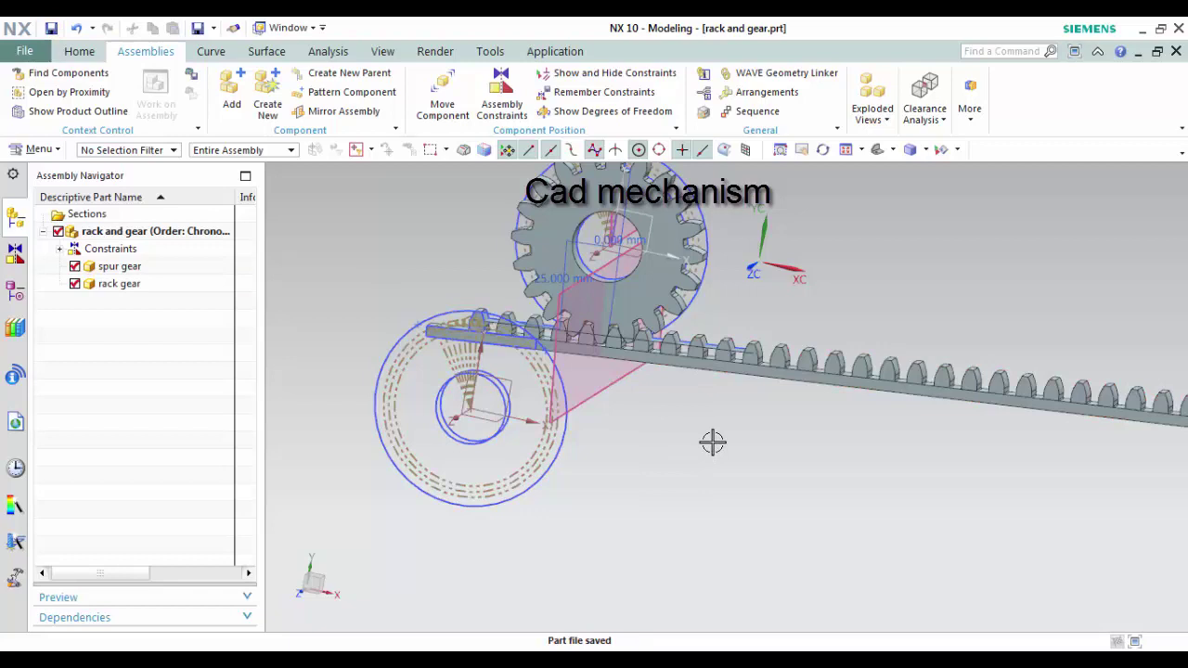
Hide assembly constraints, points, datum planes, coordinate systems, sketches and sheet bodies
key("ctrl+w")
left_click(414, 264)
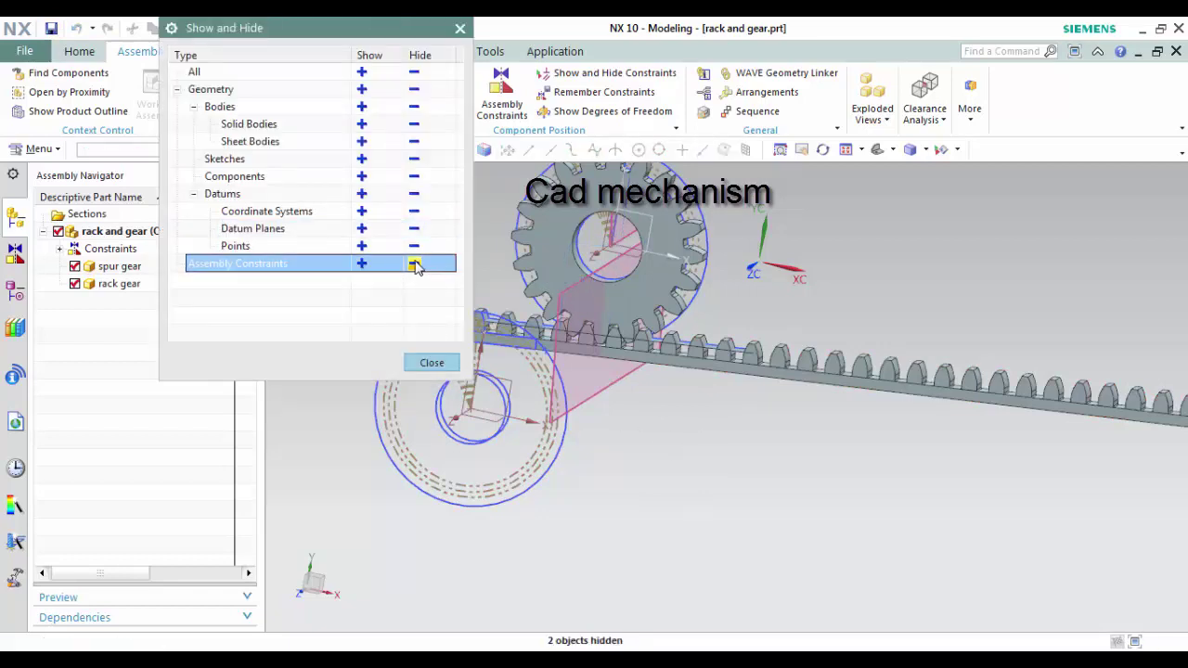
left_click(414, 246)
left_click(414, 228)
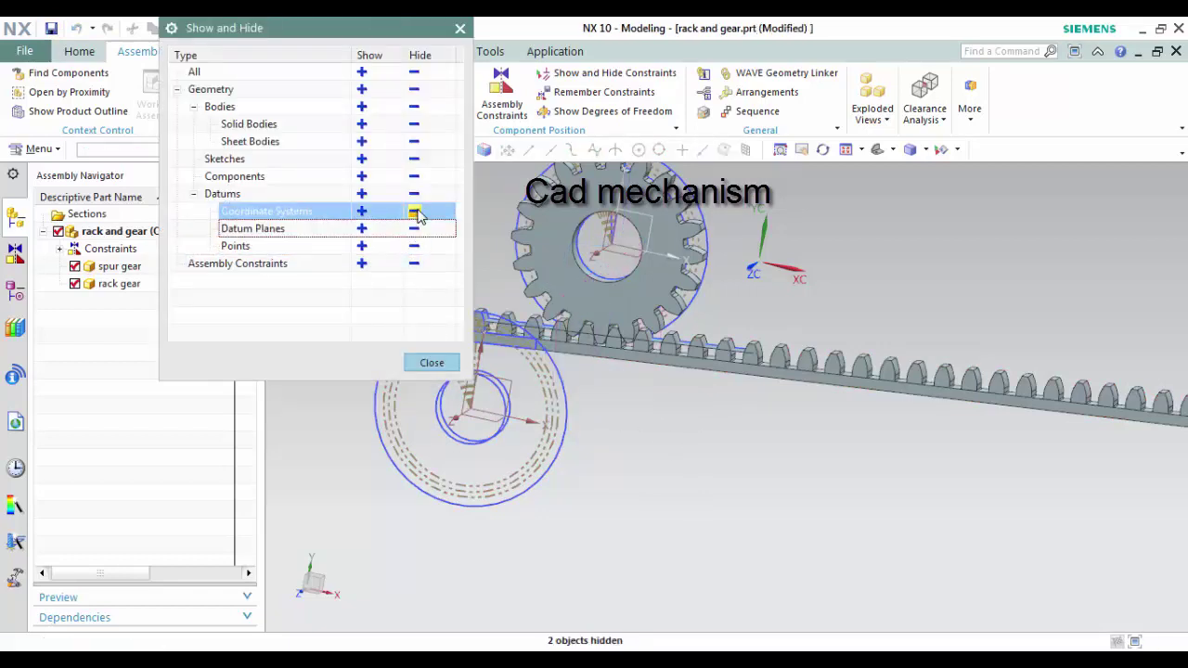
left_click(414, 210)
left_click(414, 160)
left_click(414, 124)
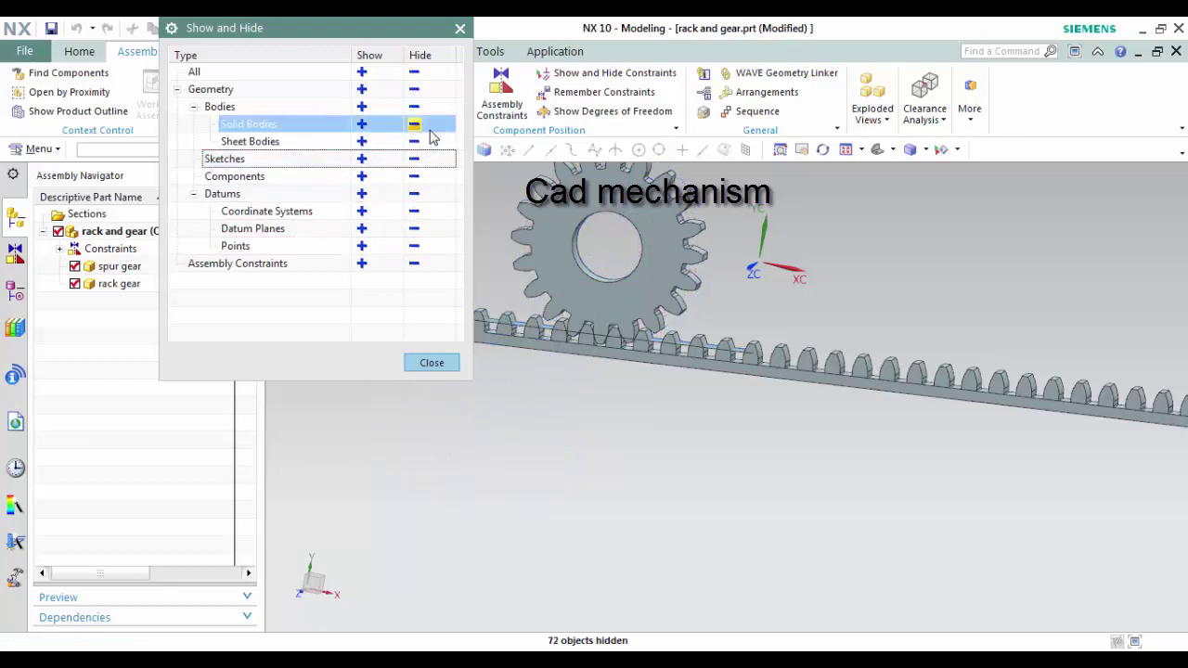
left_click(414, 141)
middle_click_drag(493, 358, 520, 383, "shift")
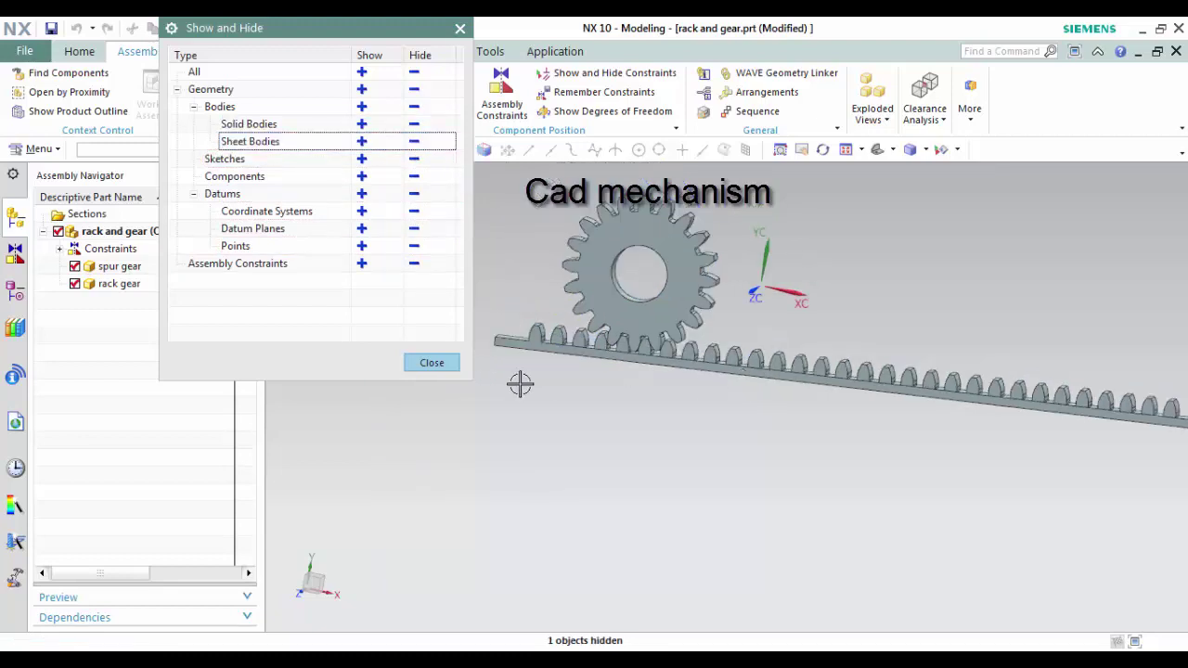
left_click(430, 364)
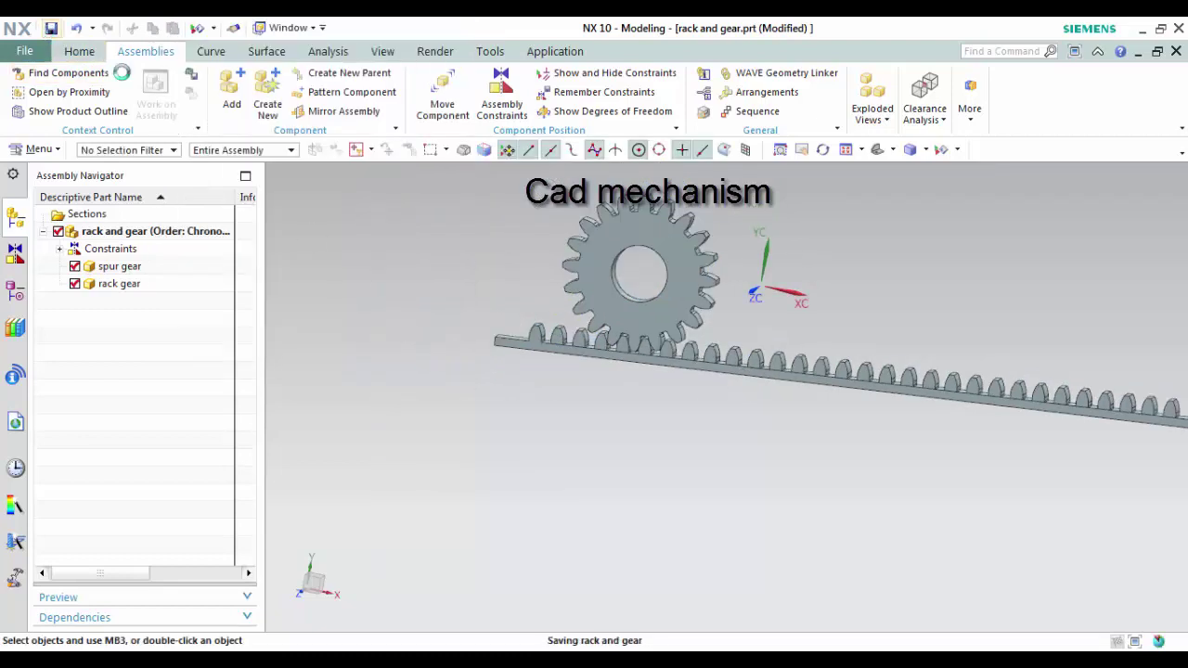
Switch to Motion and create dynamics simulation motion_1 for the rack and gear assembly
left_click(569, 54)
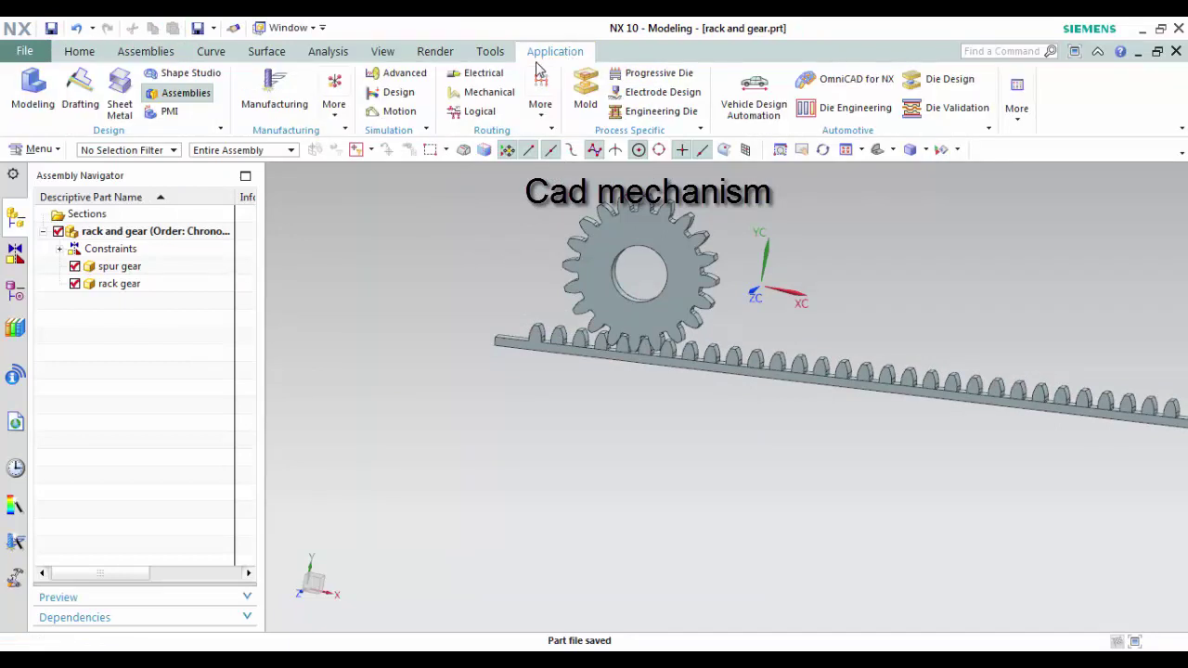
left_click(399, 115)
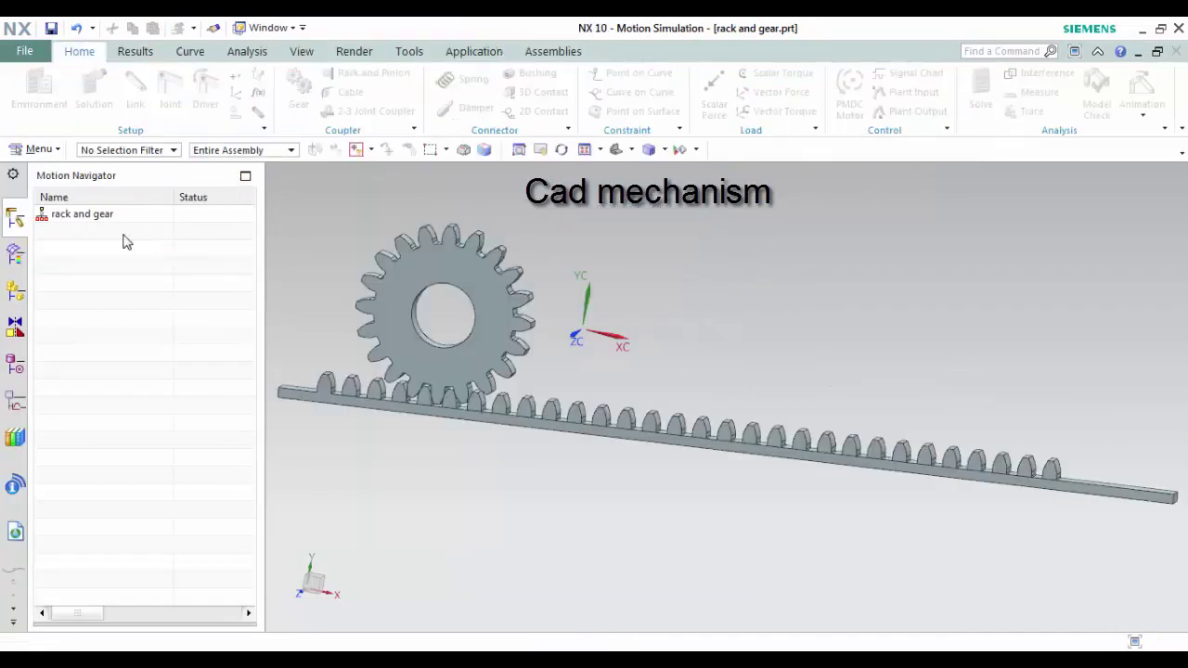
left_click(74, 217)
right_click(75, 217)
left_click(120, 232)
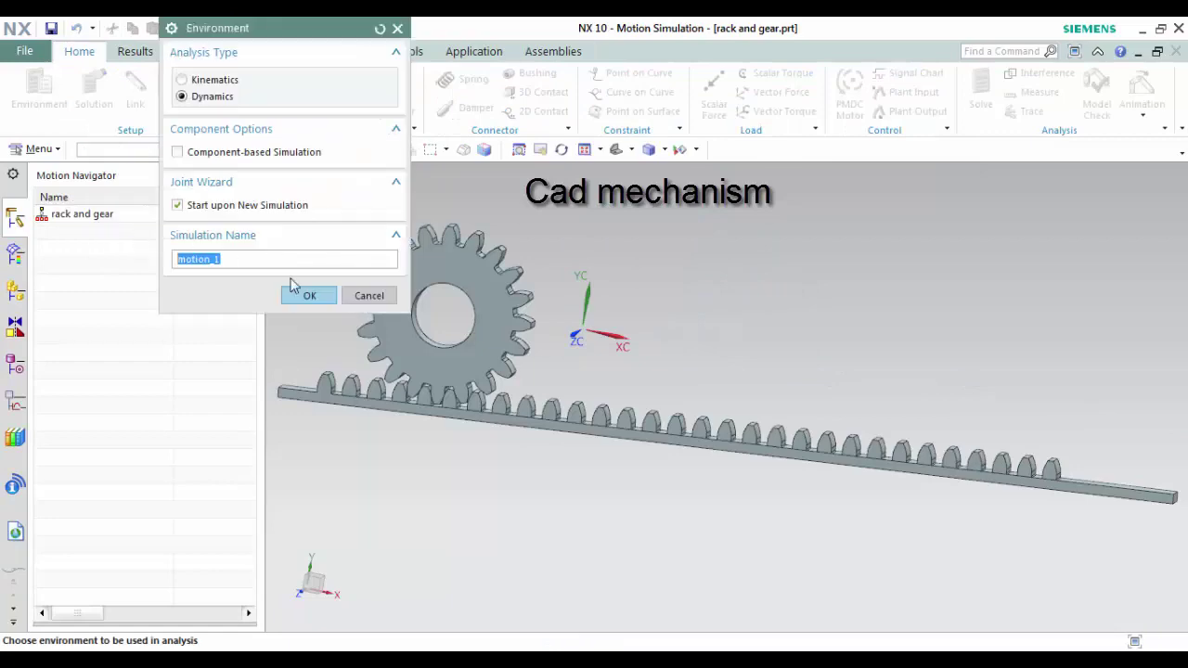
left_click(306, 297)
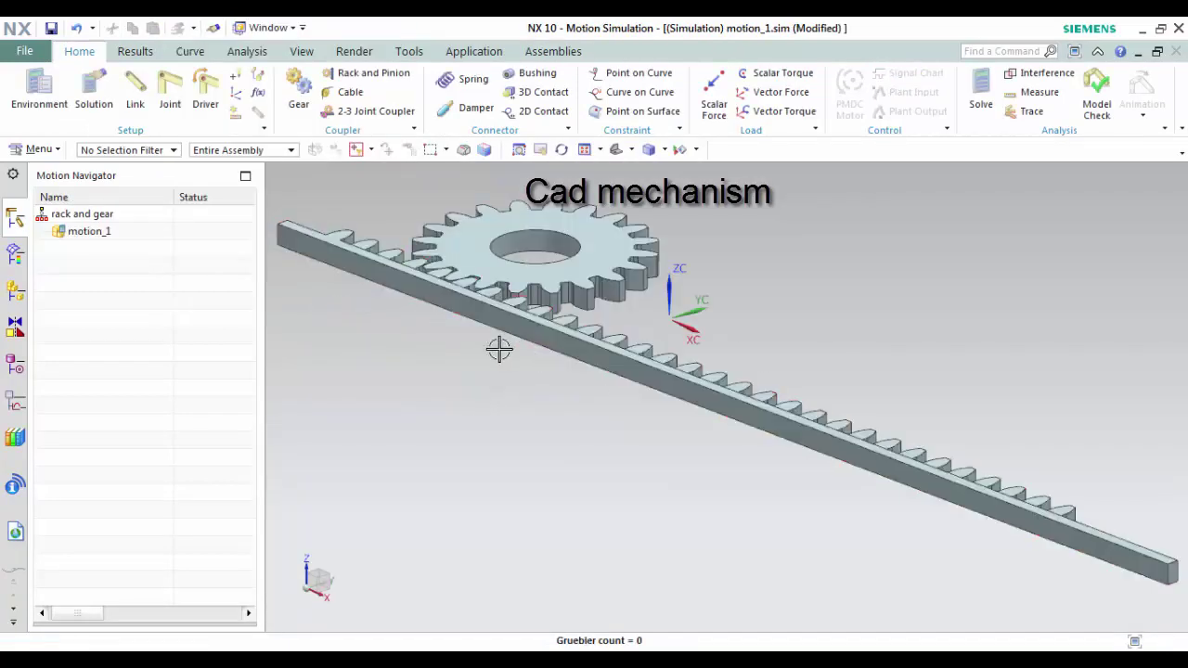
mouse_move(396, 351)
middle_mouse_down()
mouse_move(422, 406)
mouse_move(637, 446)
mouse_move(376, 303)
middle_mouse_up()
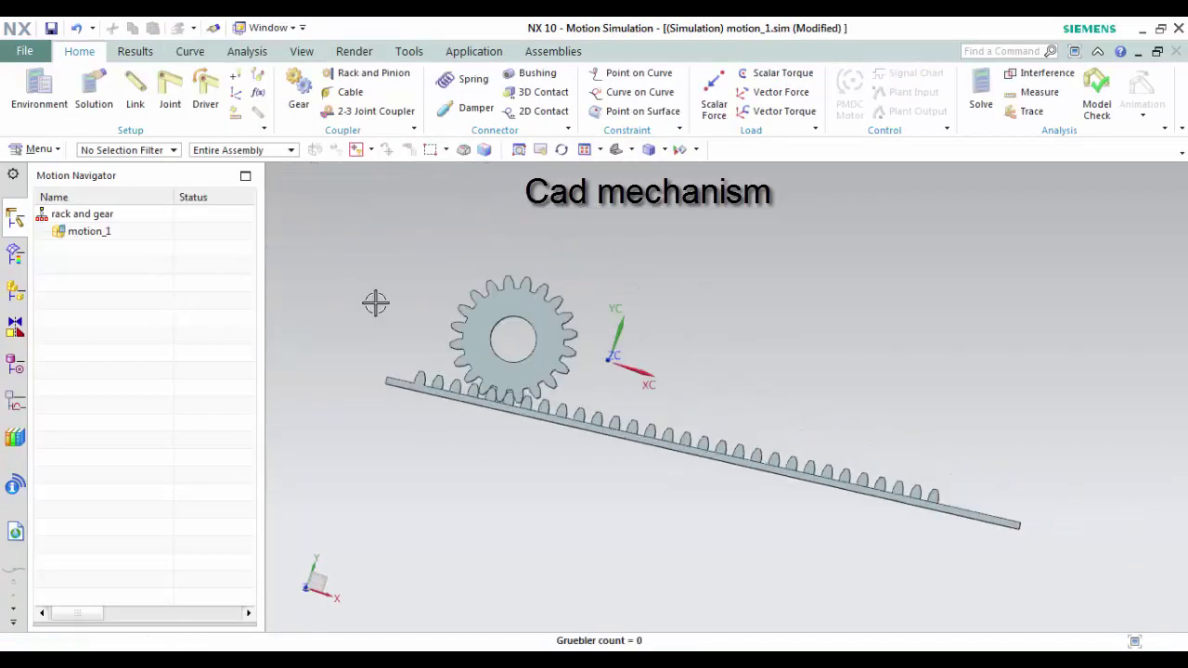
Define the spur gear as link L001 and the rack as link L002
left_click(133, 97)
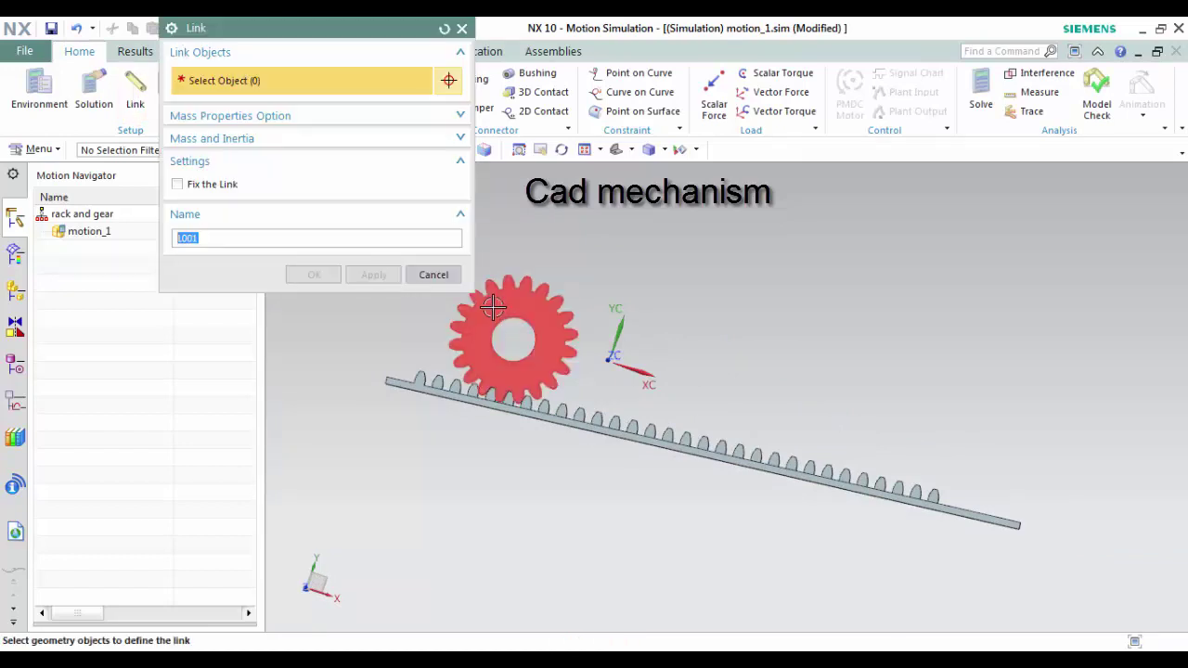
left_click(520, 334)
left_click(373, 275)
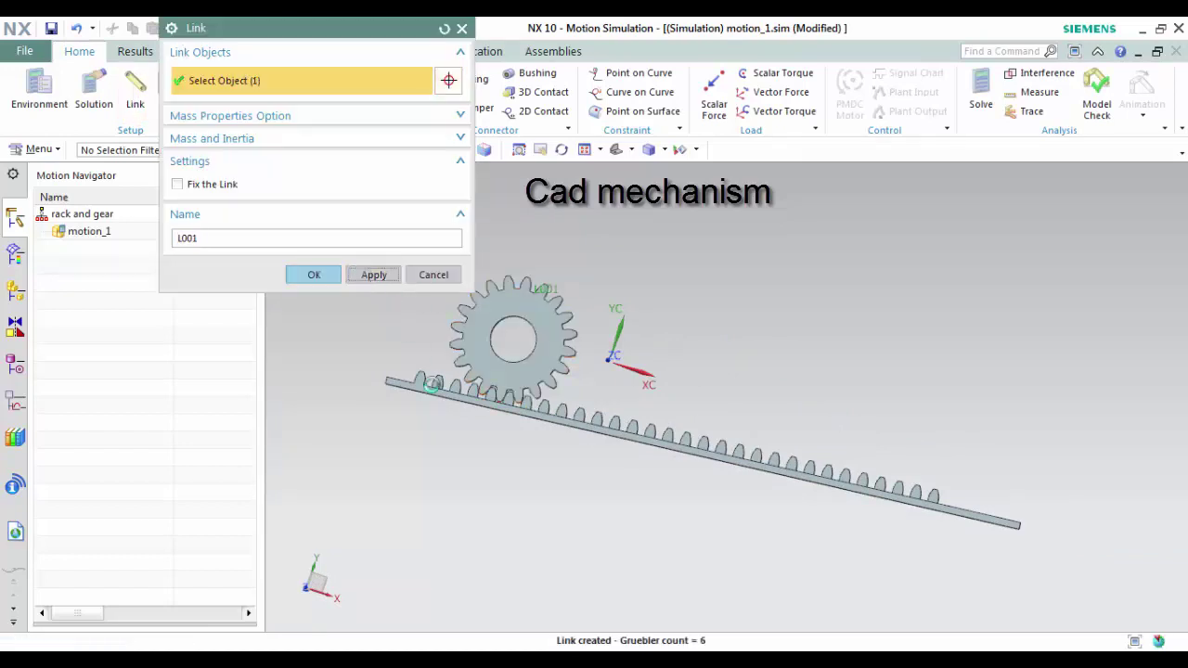
left_click(422, 382)
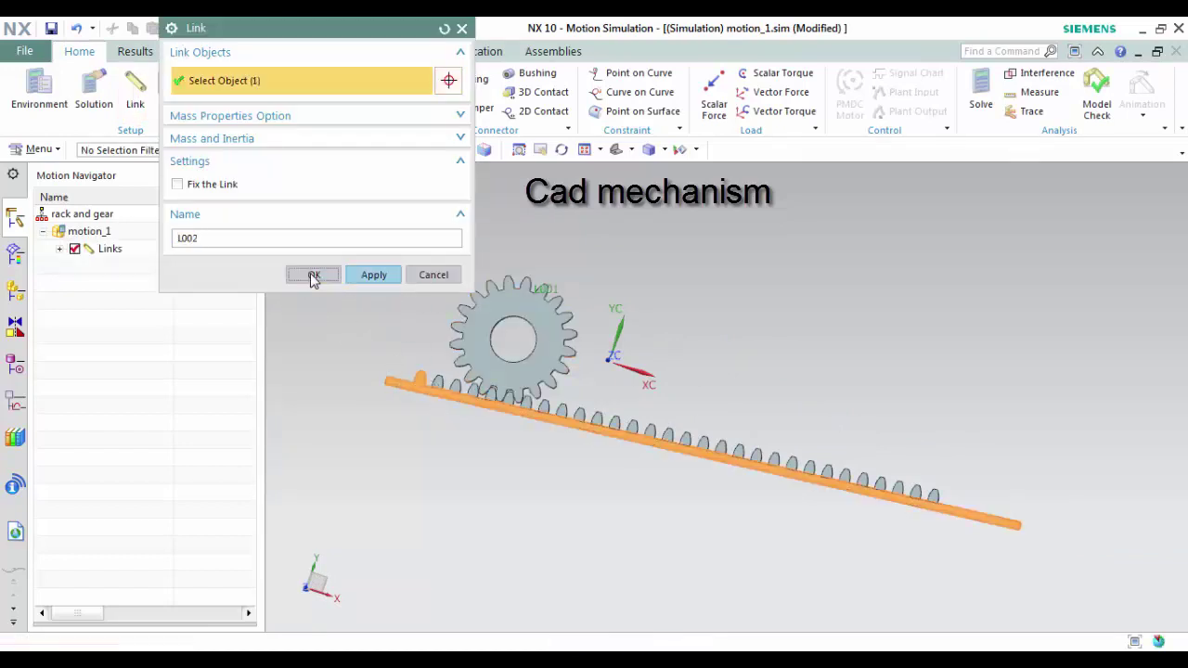
left_click(314, 274)
left_click(170, 93)
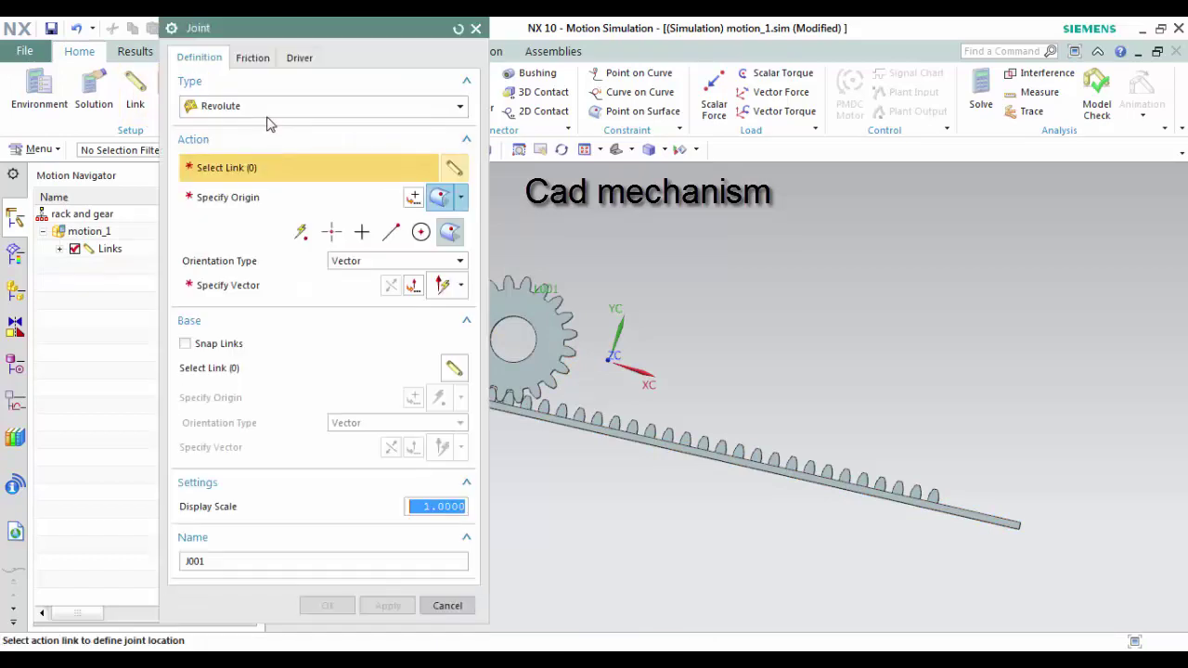
Create revolute joint J001 on the spur gear, centred on its bore edge
scroll(754, 323, "up", 2)
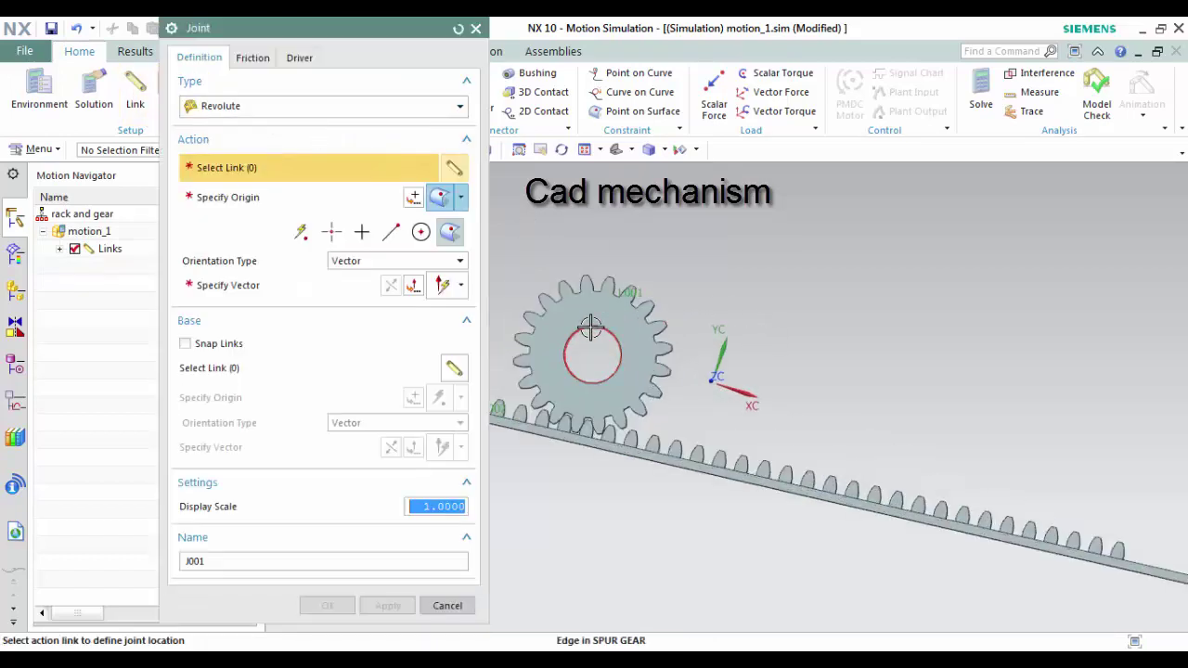
left_click(591, 327)
mouse_move(730, 284)
middle_mouse_down()
mouse_move(703, 318)
mouse_move(684, 318)
middle_mouse_up()
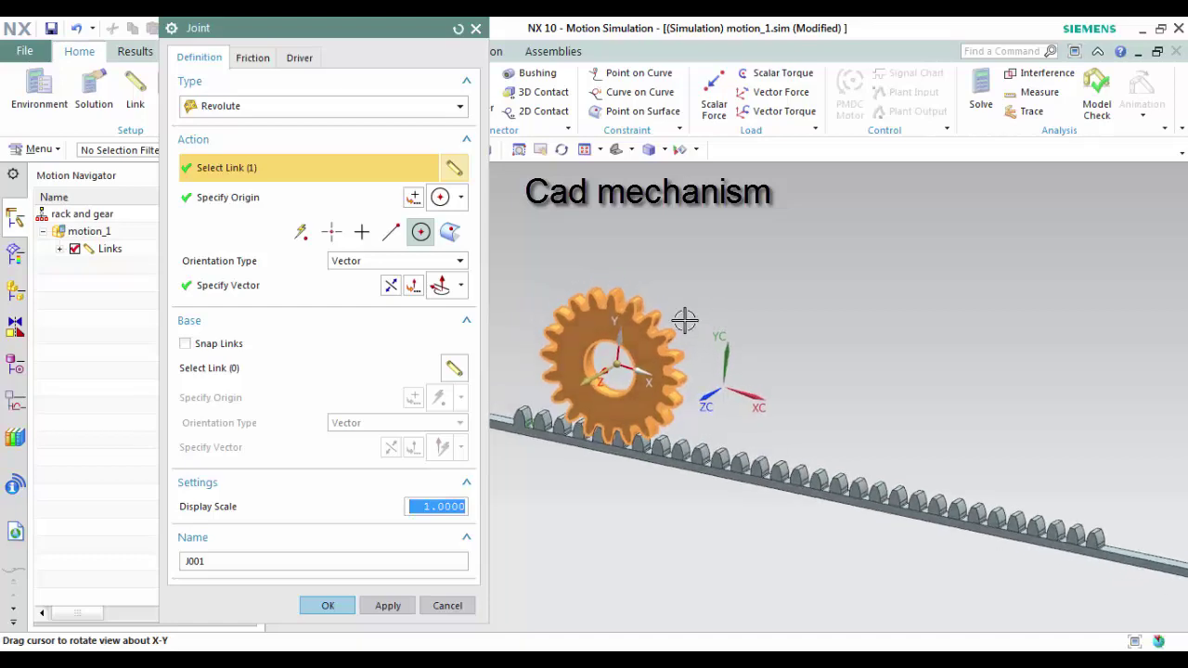
left_click(387, 608)
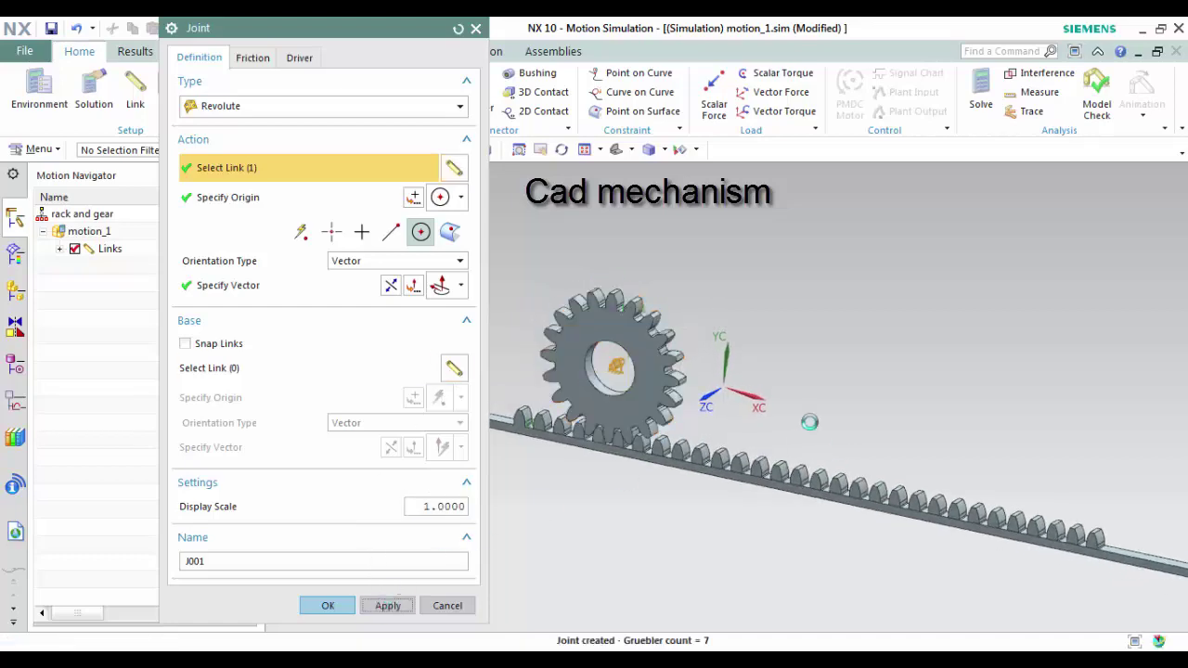
scroll(858, 390, "down", 2)
scroll(620, 428, "up", 3)
mouse_move(568, 404)
middle_mouse_down()
mouse_move(613, 403)
mouse_move(600, 462)
middle_mouse_up()
scroll(650, 436, "up", 4)
Create joint J002 on the rack, origin at its end and vector along its bottom edge
left_click(676, 401)
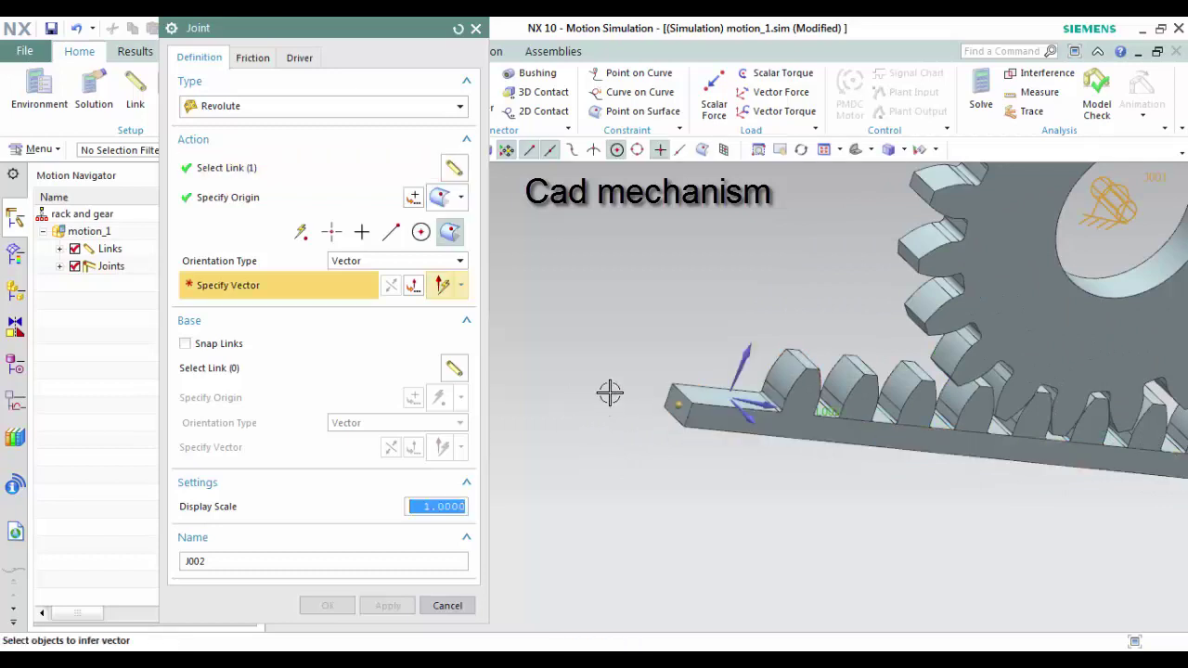
scroll(567, 373, "down", 2)
scroll(663, 403, "up", 3)
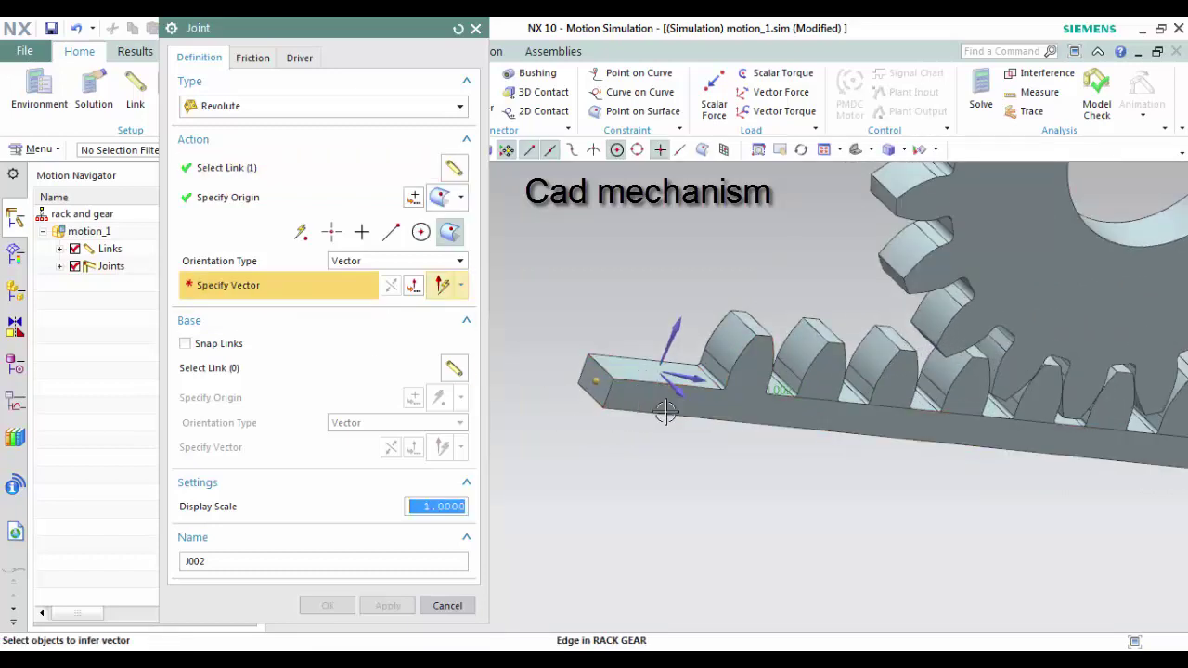
left_click(658, 415)
scroll(595, 443, "down", 2)
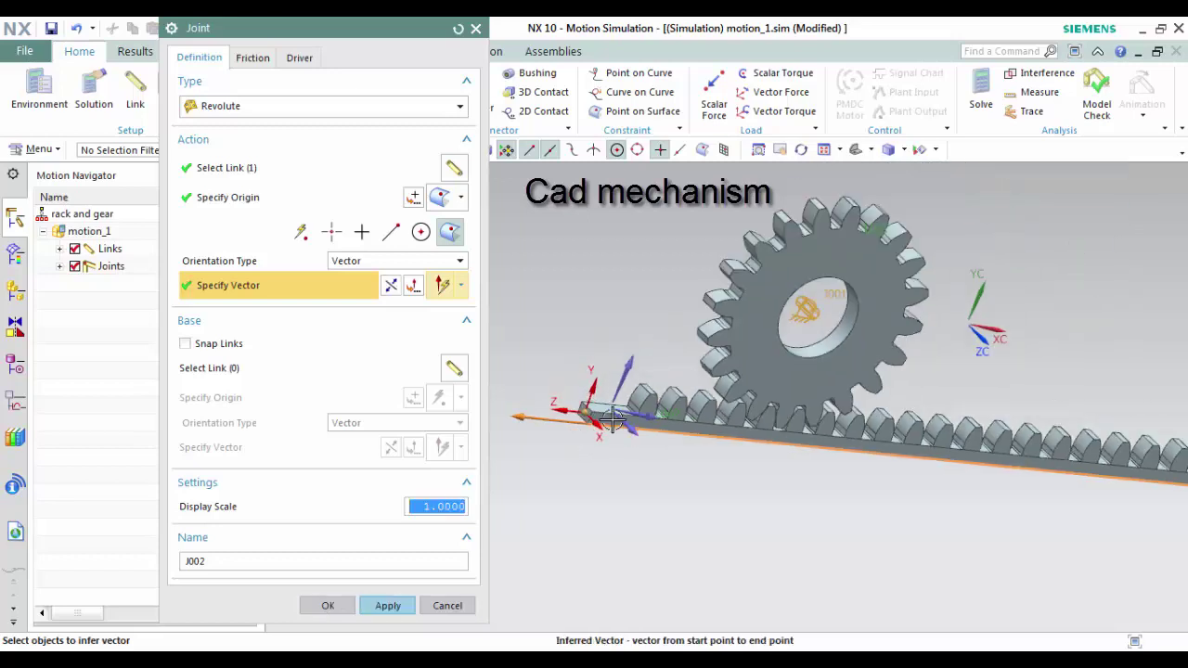
scroll(599, 437, "down", 1)
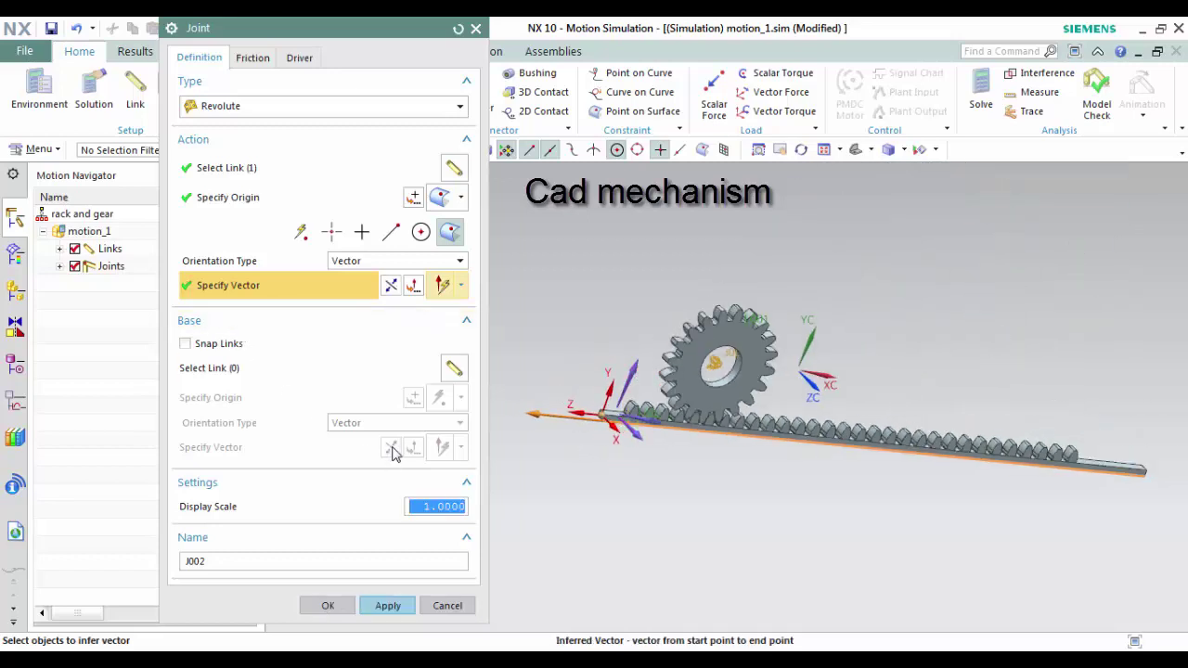
left_click(299, 234)
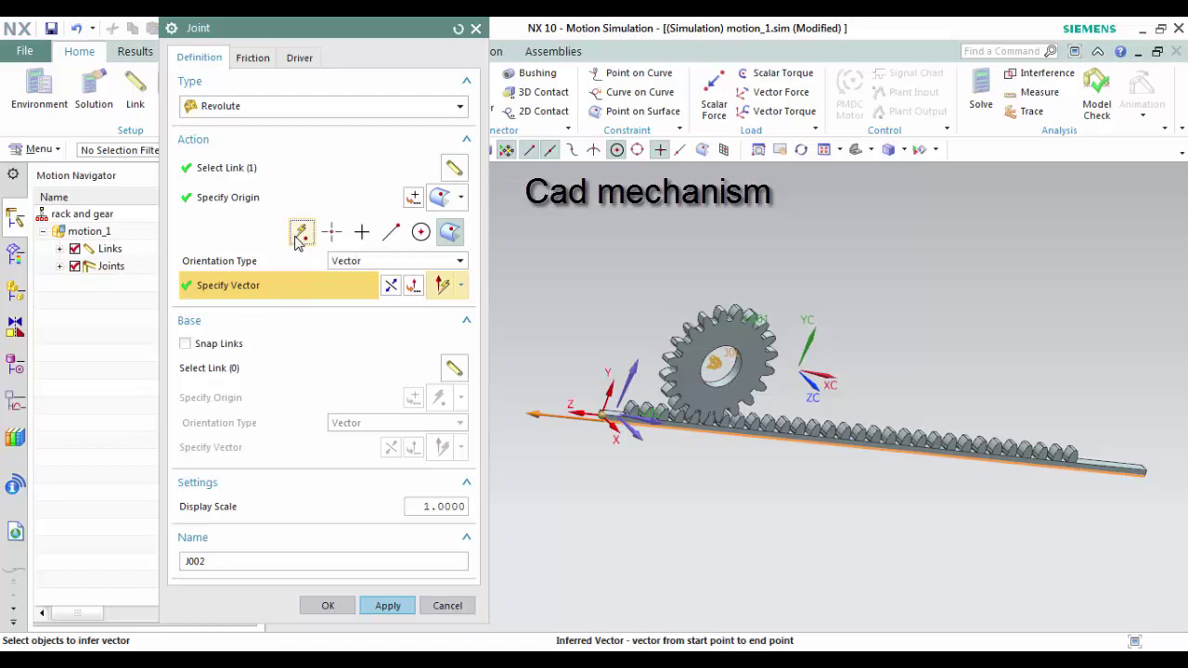
left_click(351, 603)
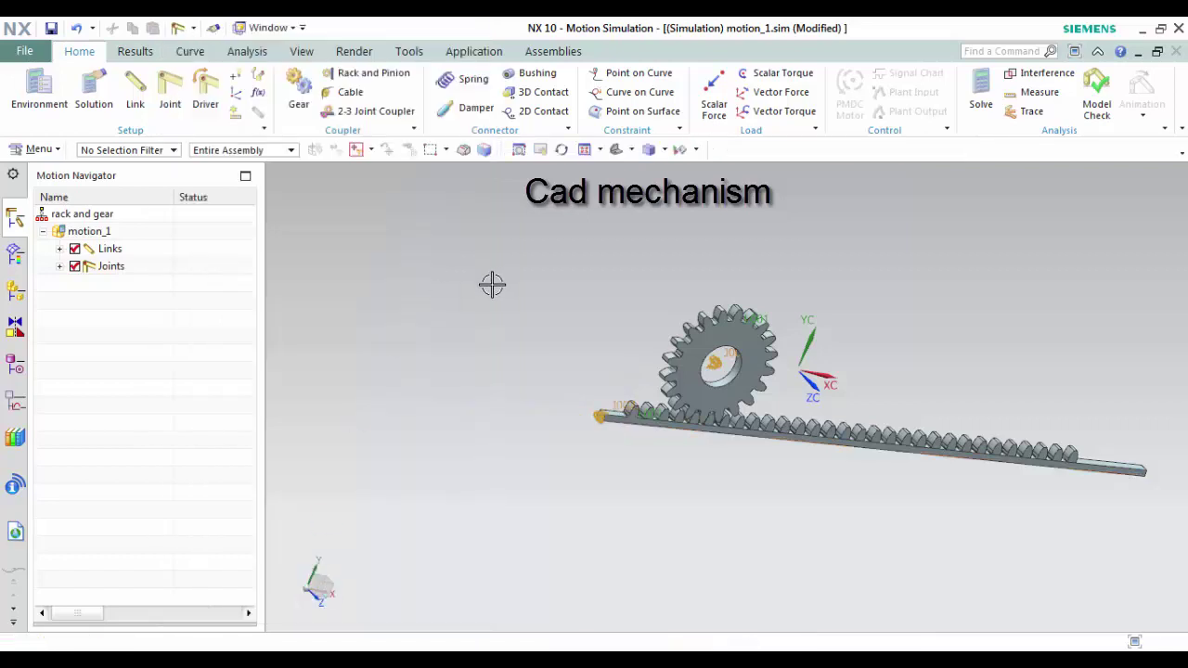
Edit rack joint J002 from the Motion Navigator, changing its type from Revolute to Slider
left_click(370, 74)
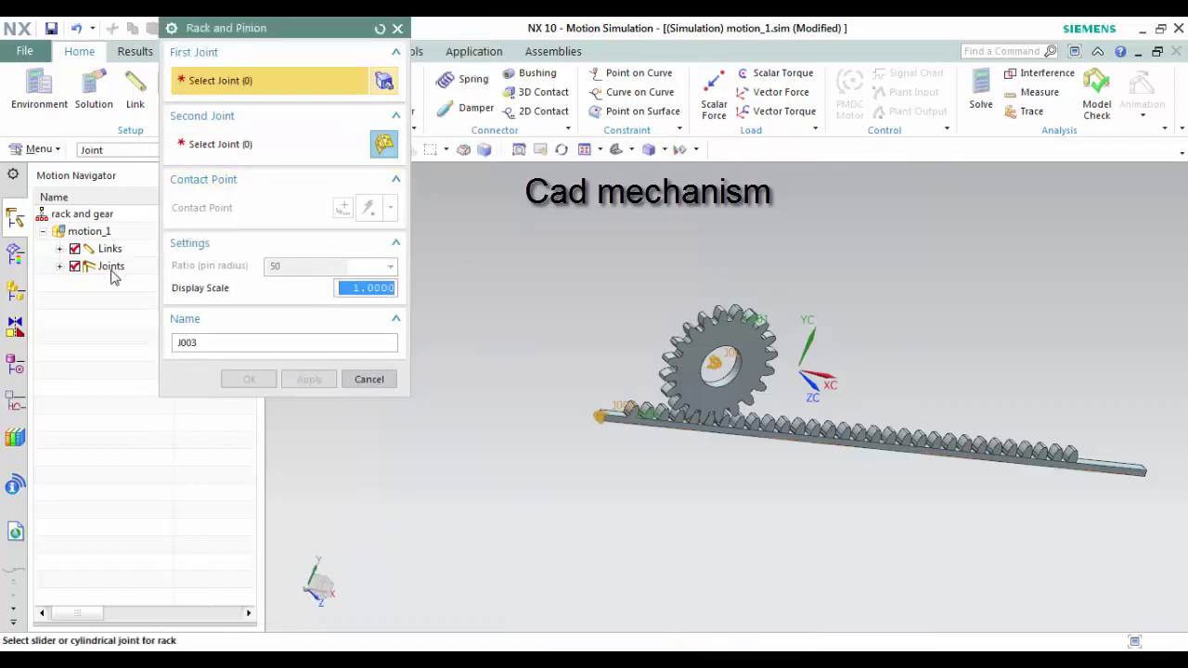
left_click(58, 267)
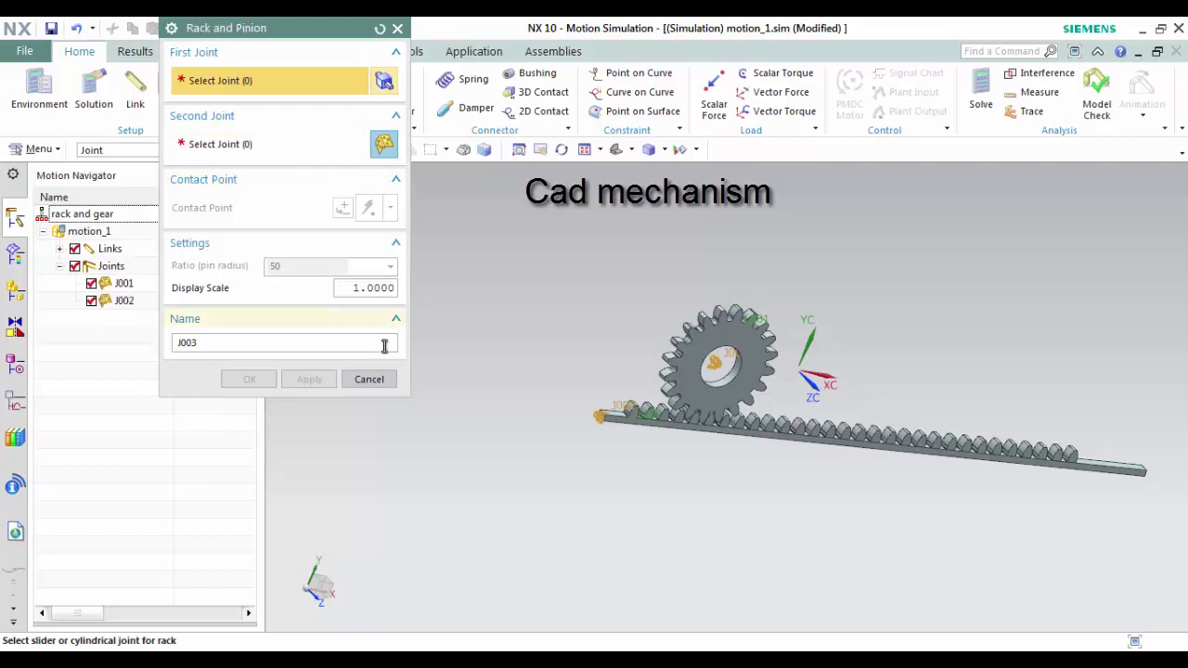
left_click(368, 379)
left_click(121, 304)
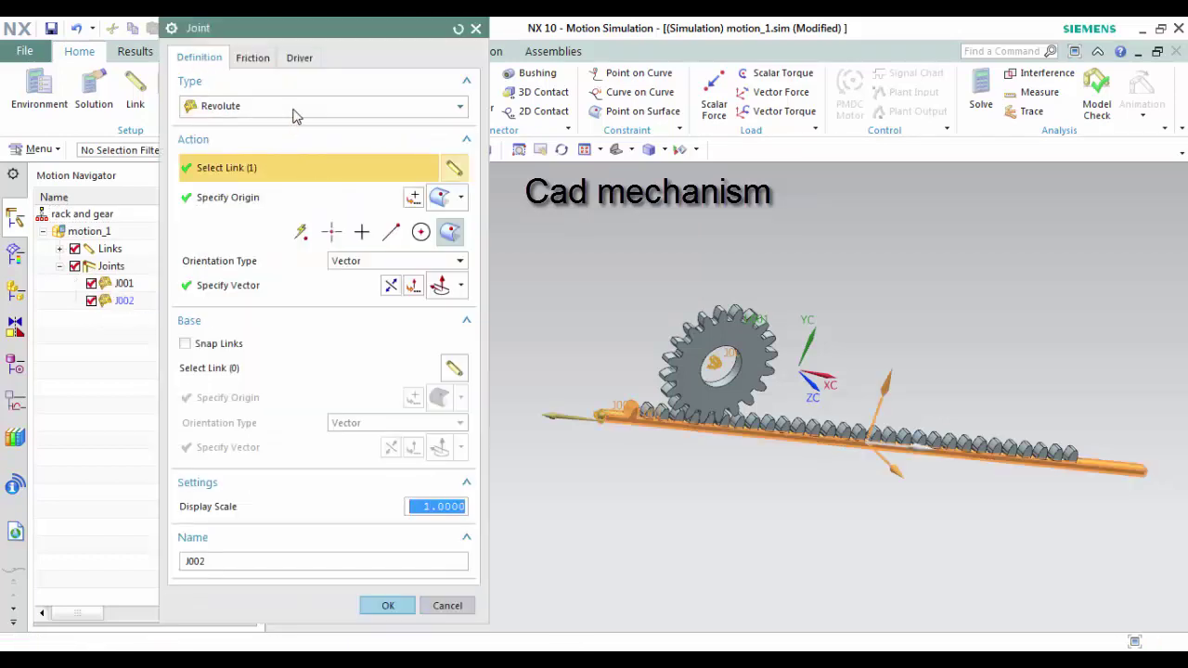
left_click(293, 109)
left_click(282, 147)
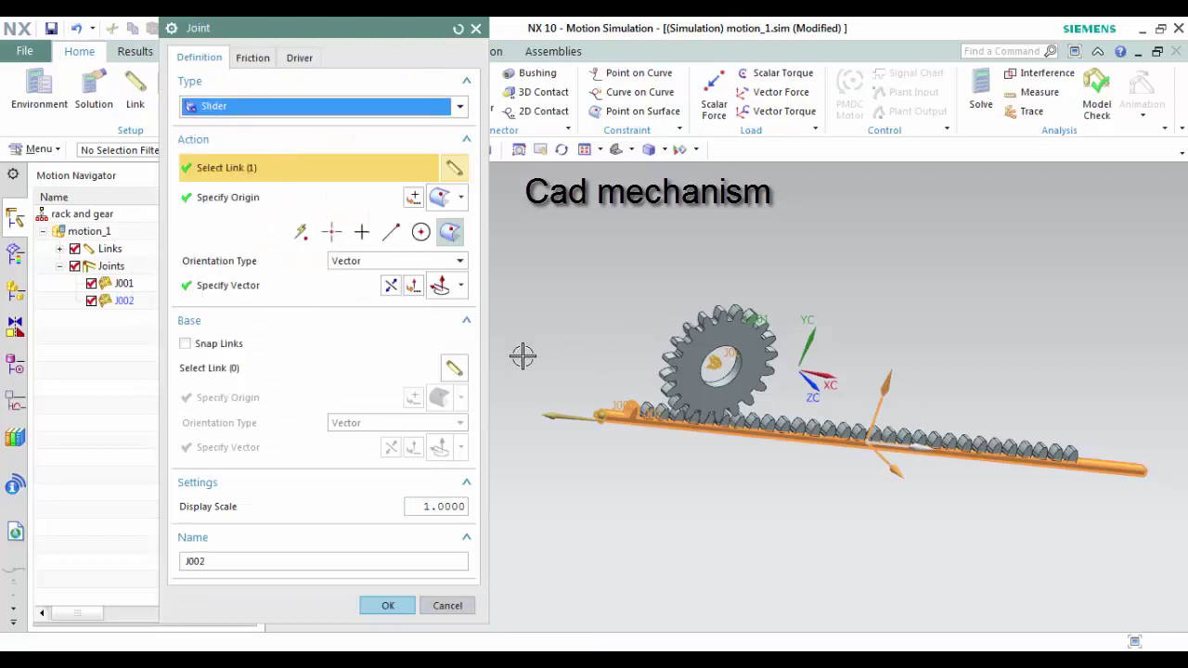
left_click(255, 288)
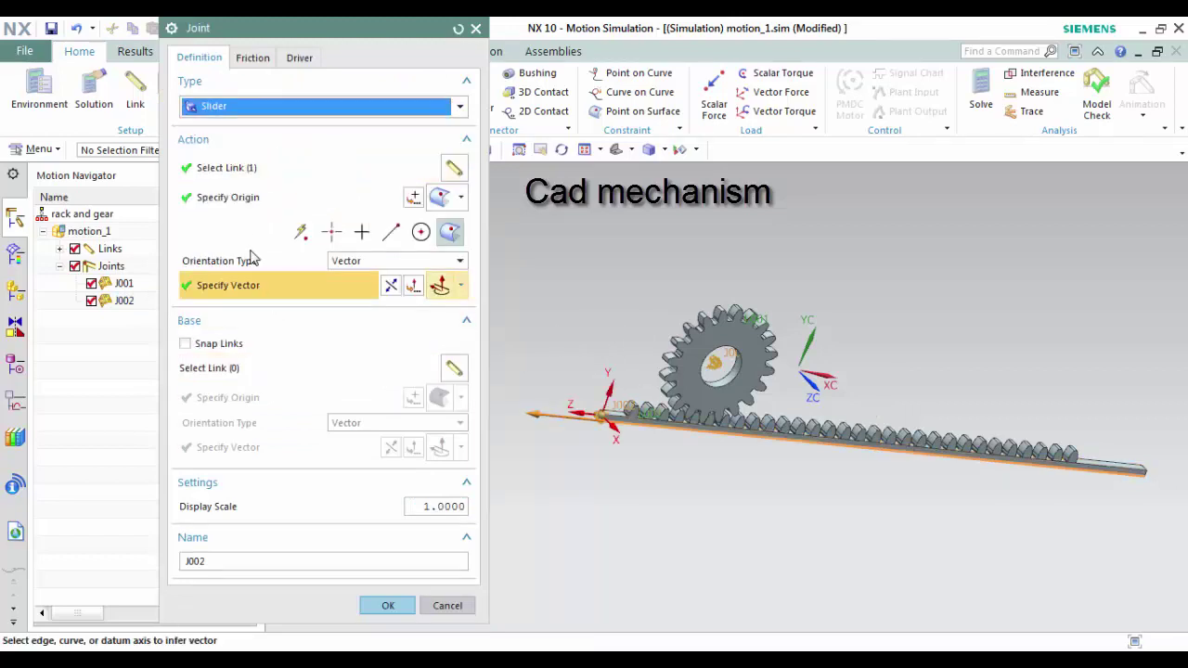
left_click(232, 169)
left_click(388, 606)
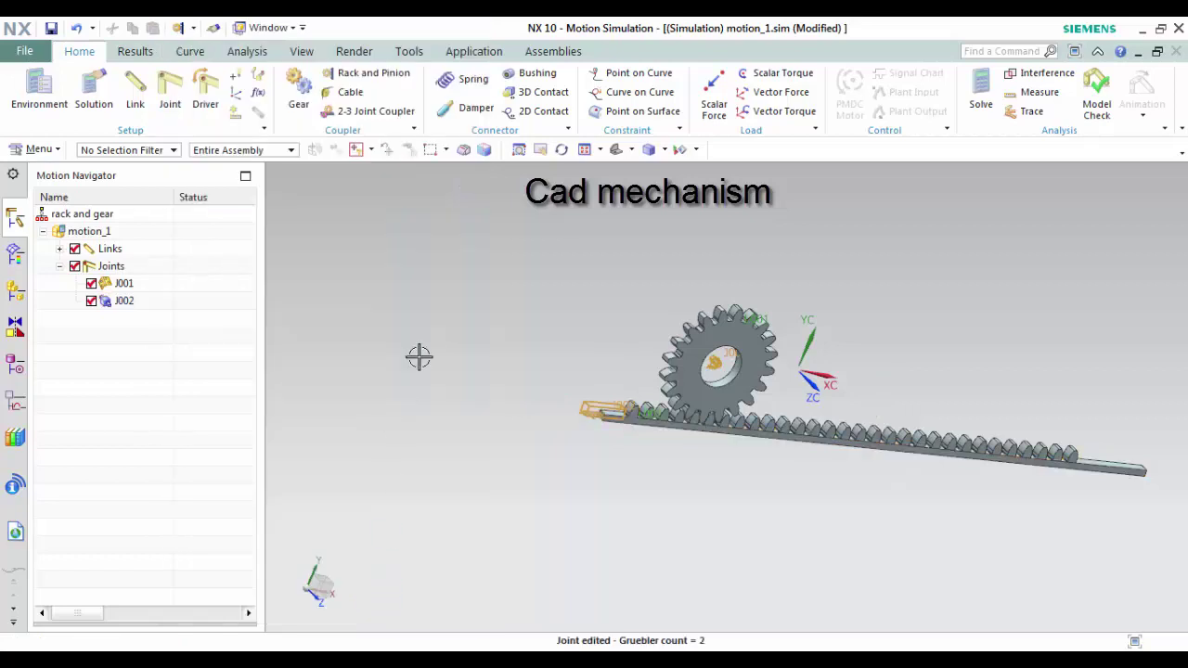
Add rack-and-pinion coupler J003 linking slider J002 to the gear's revolute J001 at a 25 ratio
mouse_move(460, 288)
middle_mouse_down()
mouse_move(396, 294)
mouse_move(390, 272)
middle_mouse_up()
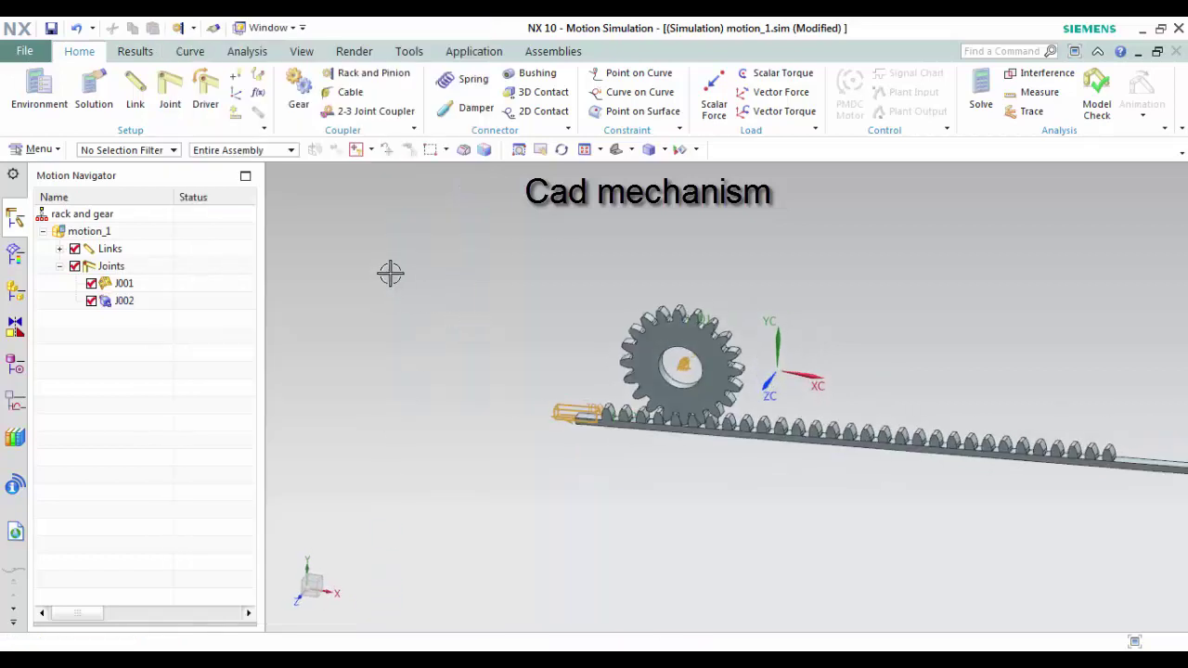
left_click(369, 78)
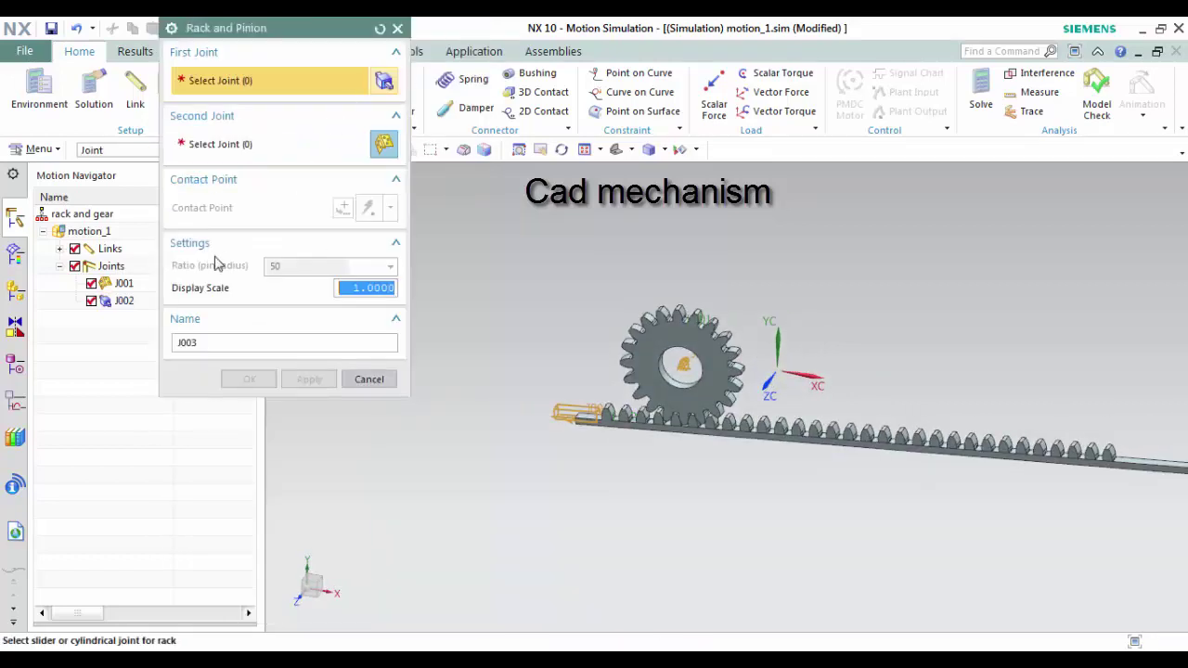
left_click(123, 283)
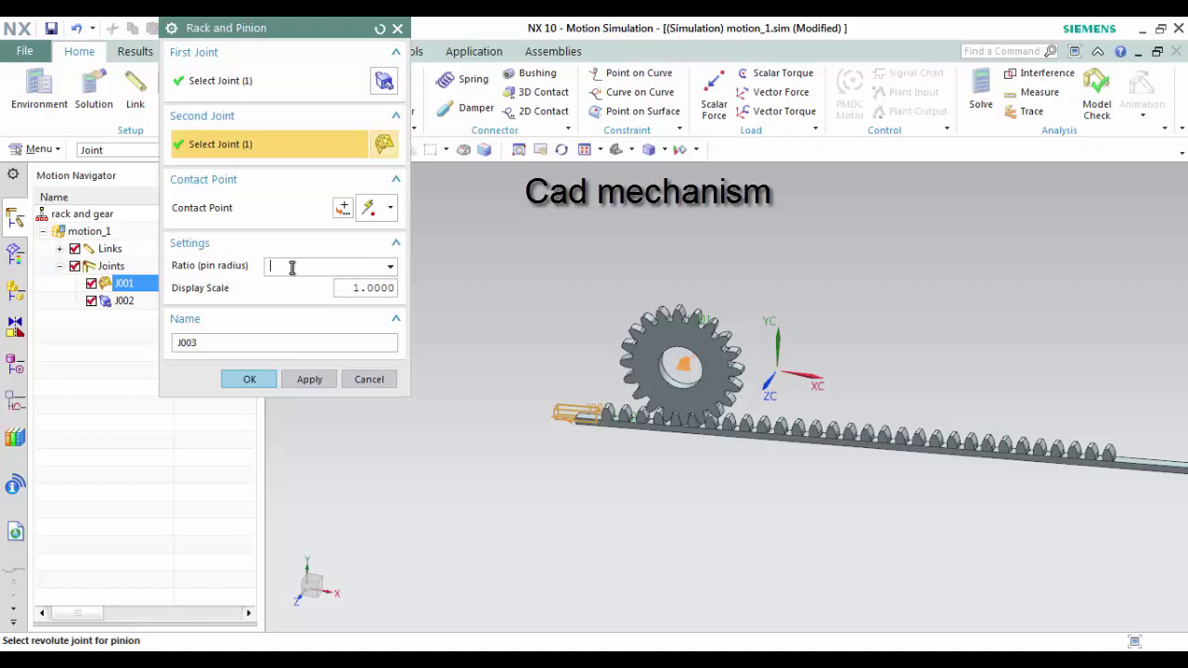
left_click(250, 382)
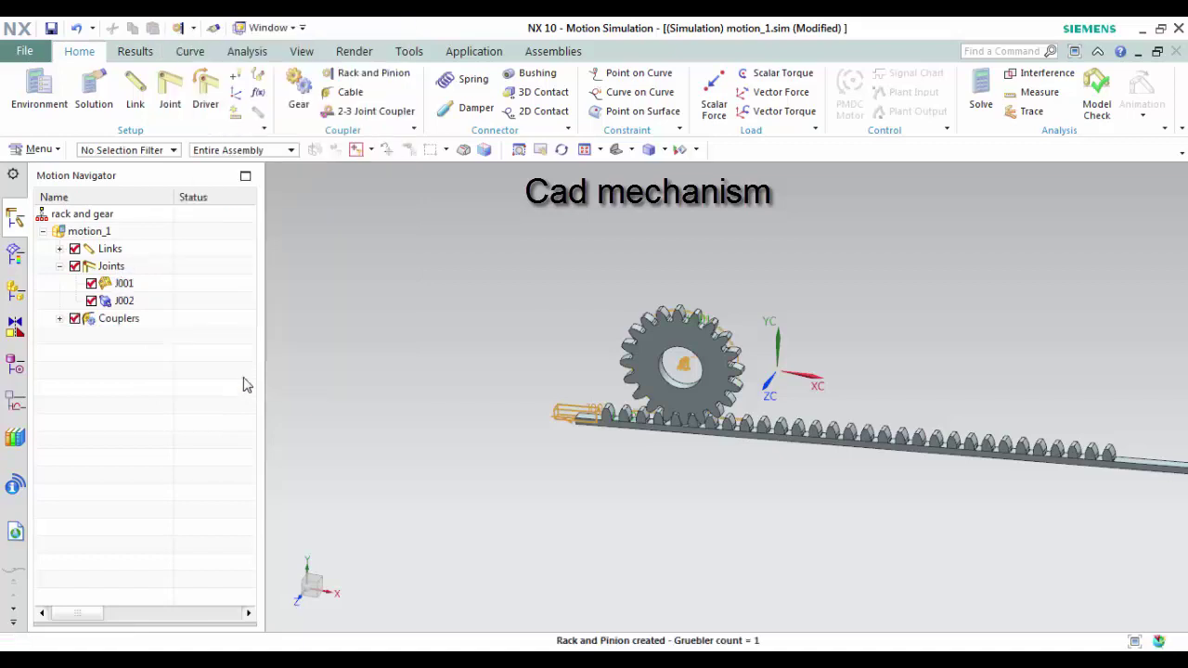
Give joint J001 a Constant rotation driver with an initial velocity of 3 degrees/sec
double_click(124, 283)
left_click(298, 58)
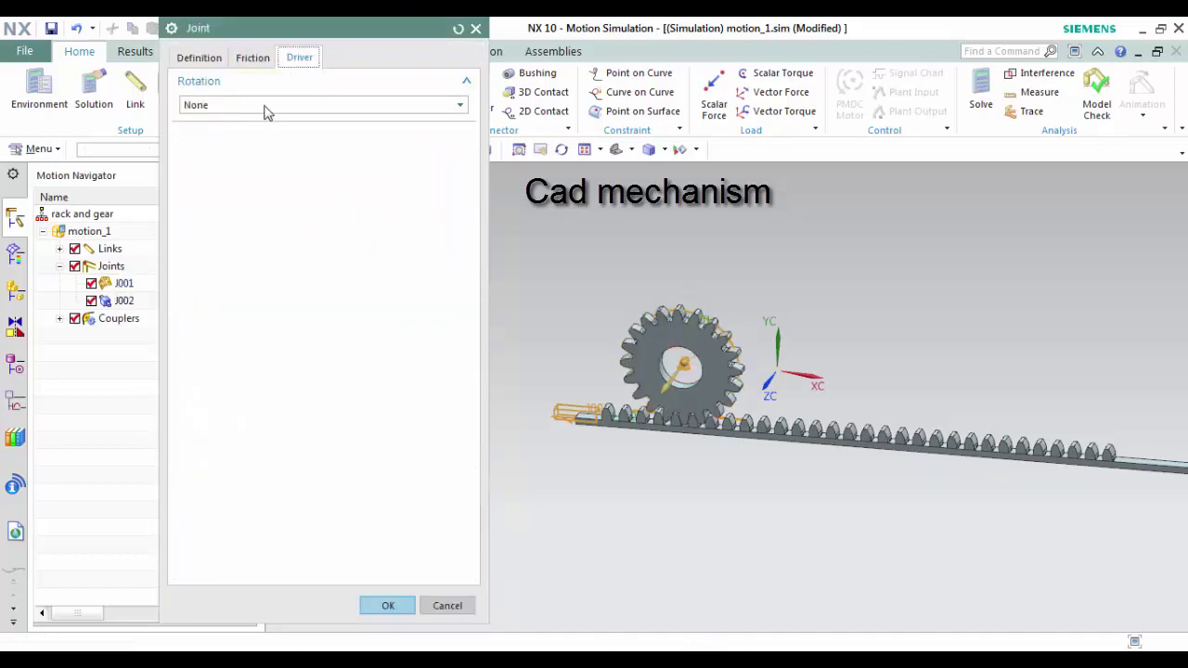
left_click(265, 106)
left_click(252, 134)
left_click(316, 144)
type("3")
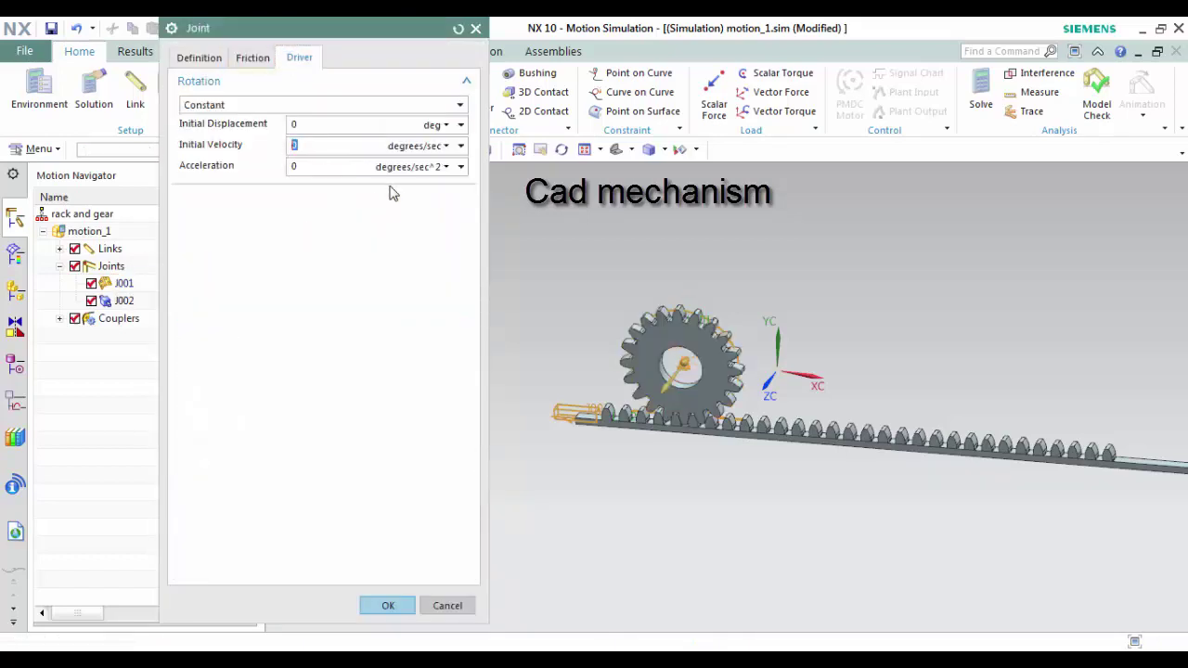
left_click(388, 608)
middle_click_drag(504, 496, 319, 433)
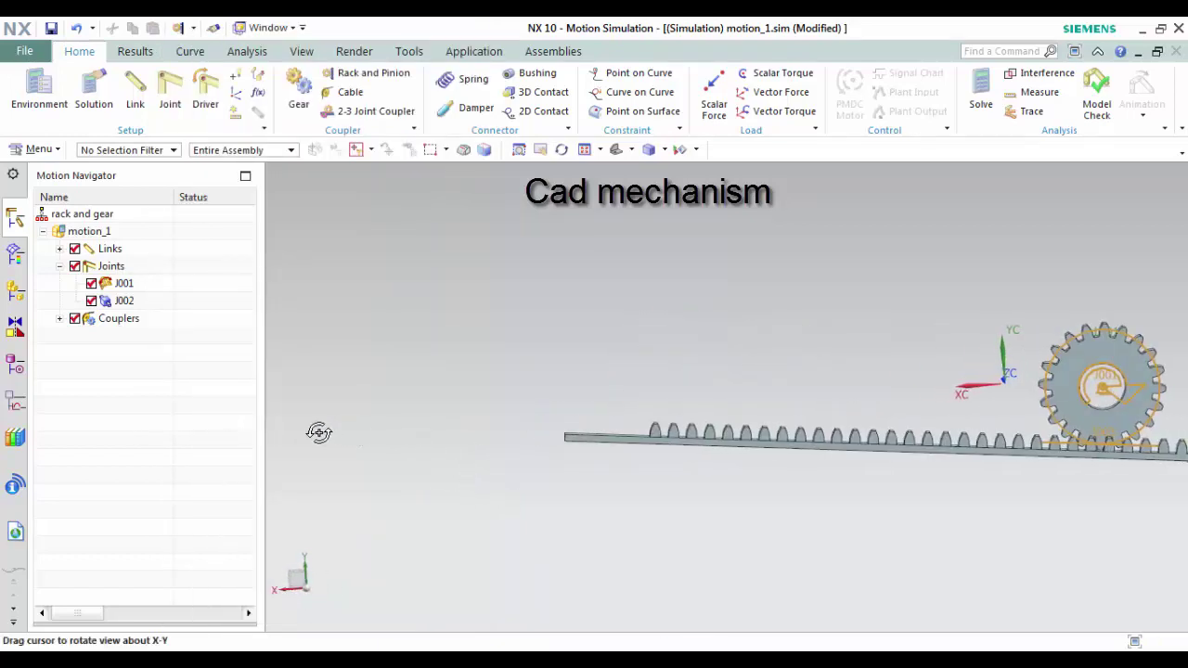
Set up Solution_1 as a Normal Run Kinematics/Dynamics analysis of 120 sec with 100 steps
scroll(327, 465, "down", 2)
scroll(716, 424, "up", 2)
scroll(823, 424, "up", 3)
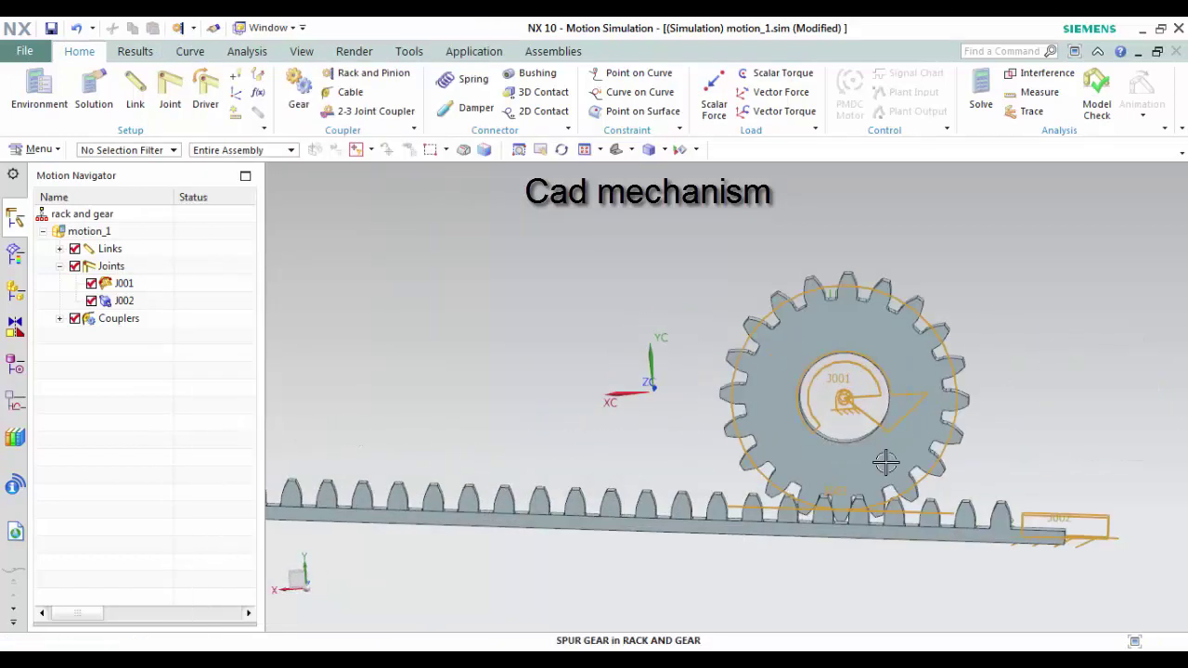
scroll(880, 484, "down", 1)
middle_click_drag(637, 373, 663, 386)
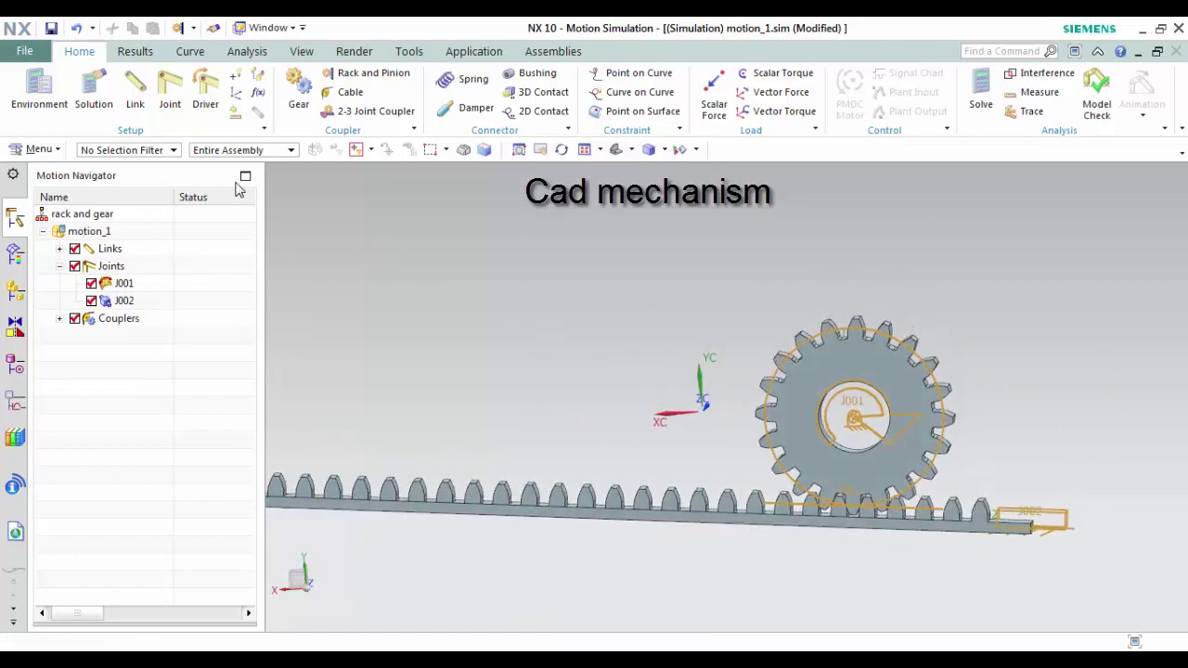
left_click(94, 91)
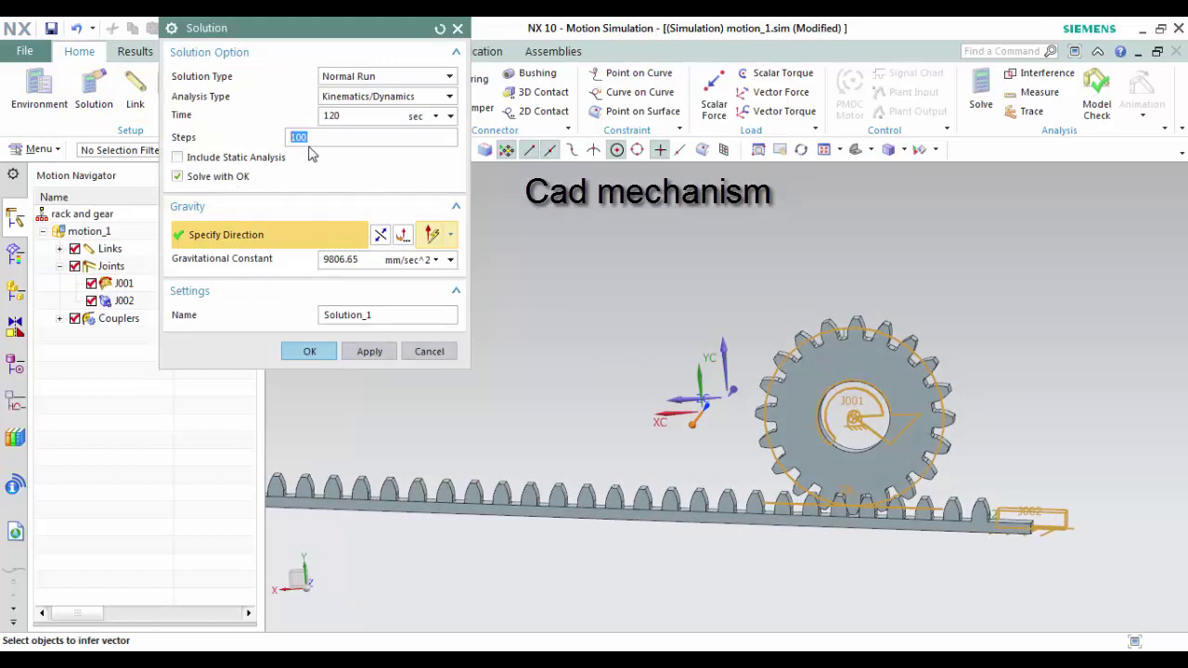
Solve Solution_1, play the gear rolling along the rack, then close the animation
left_click(309, 353)
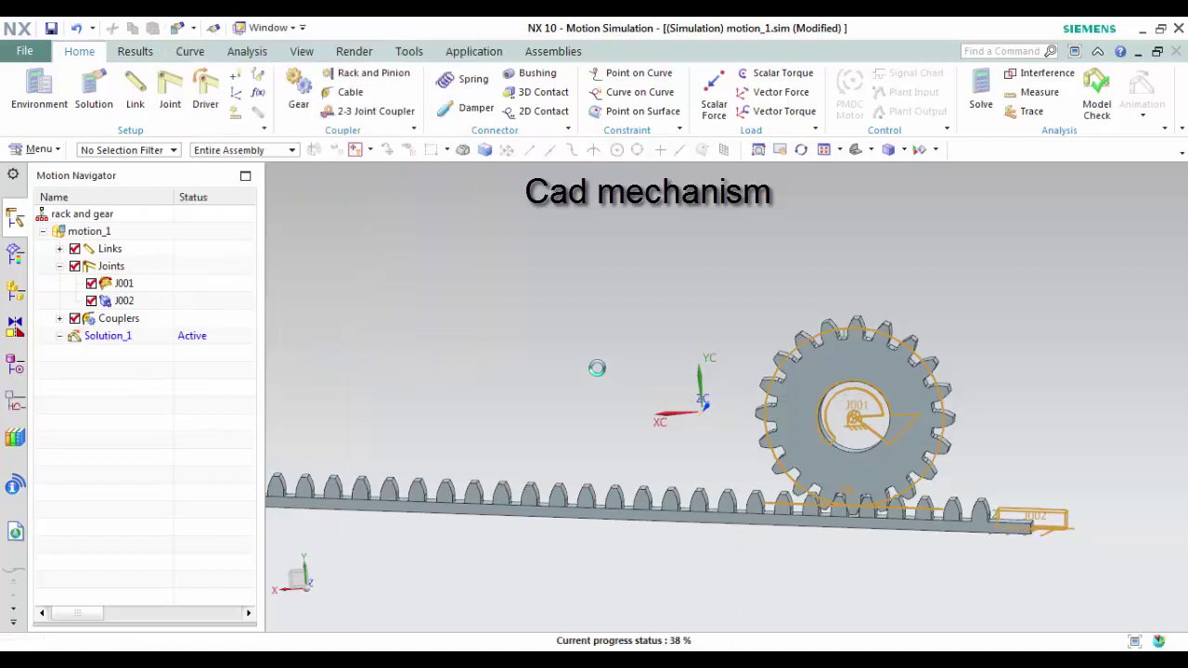
left_click(1142, 93)
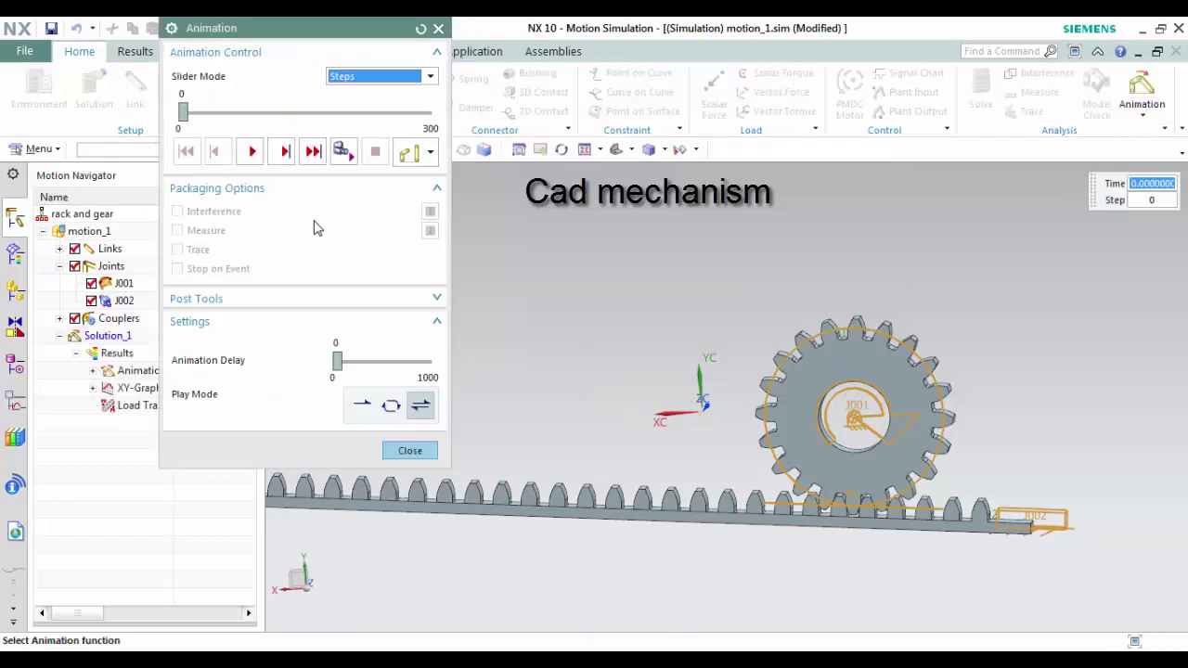
left_click(252, 152)
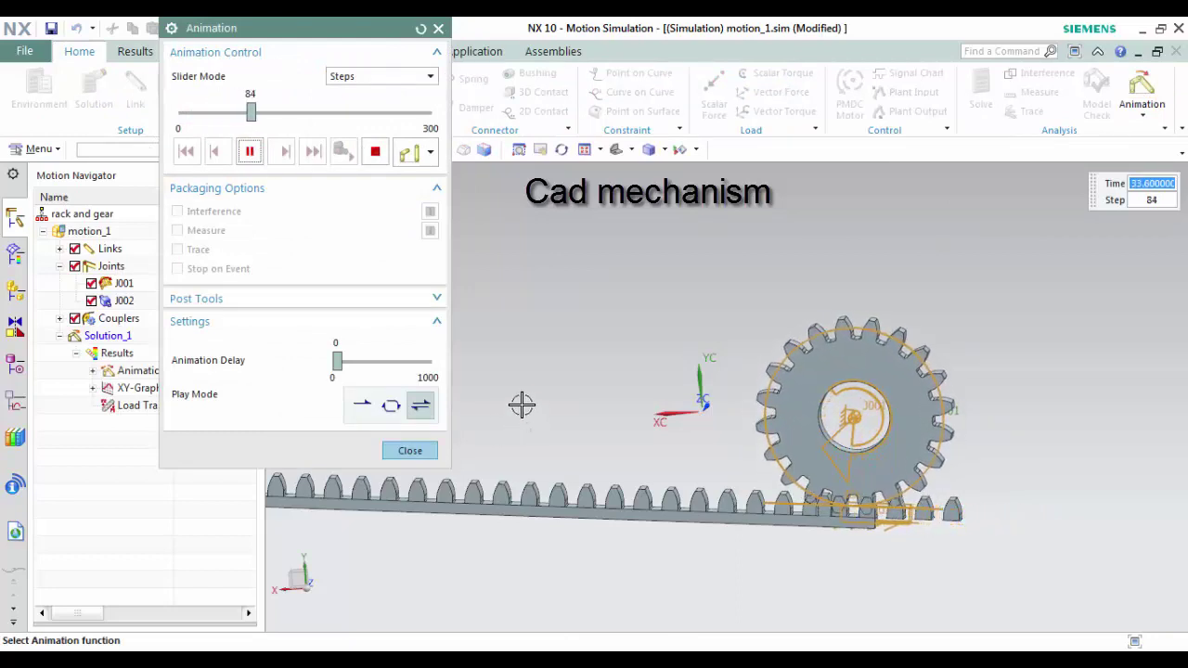
left_click(410, 452)
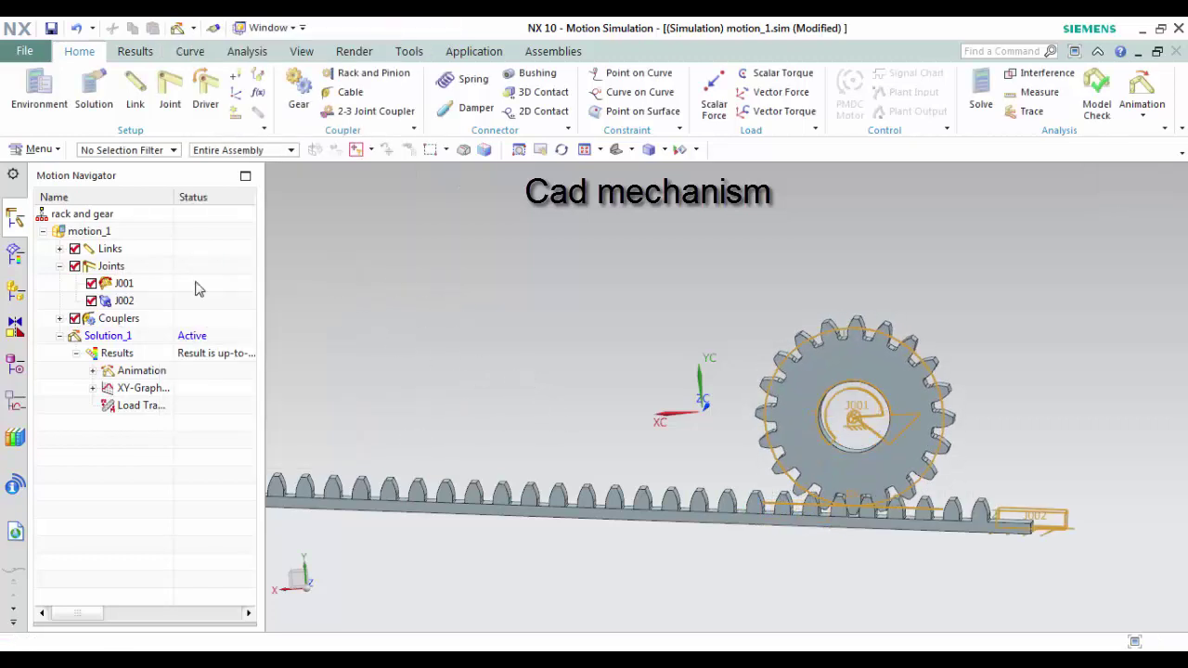
Edit link L002 and add several individual rack teeth to its bodies
left_click(58, 249)
left_click(126, 267)
left_click(126, 283)
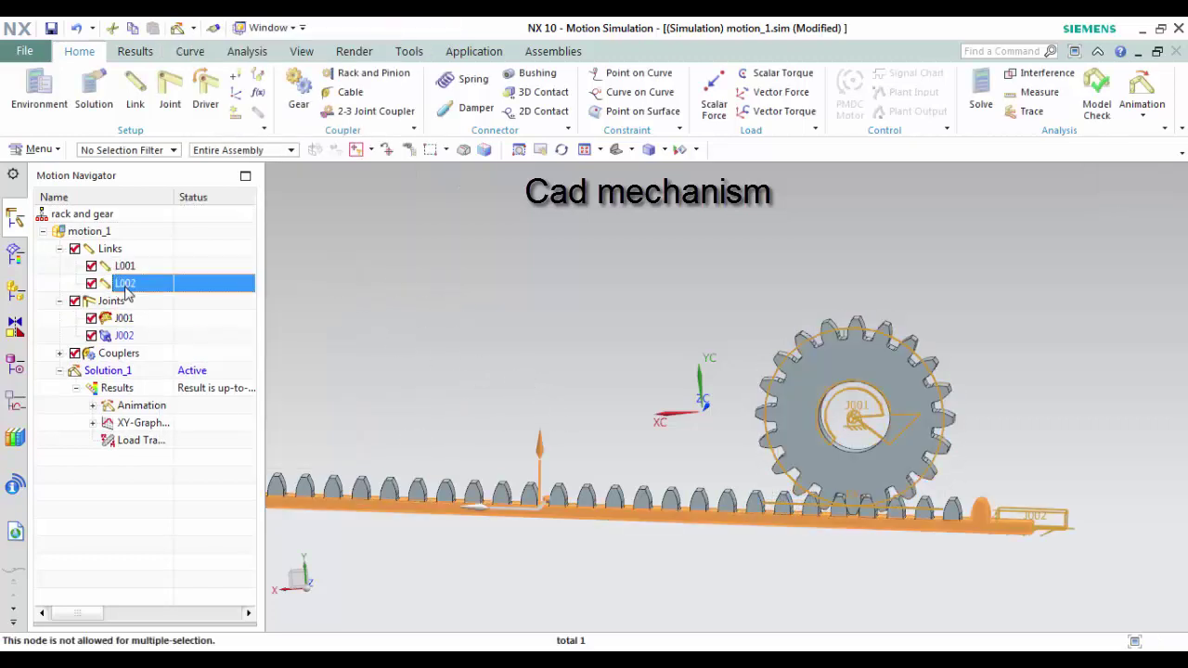
double_click(126, 283)
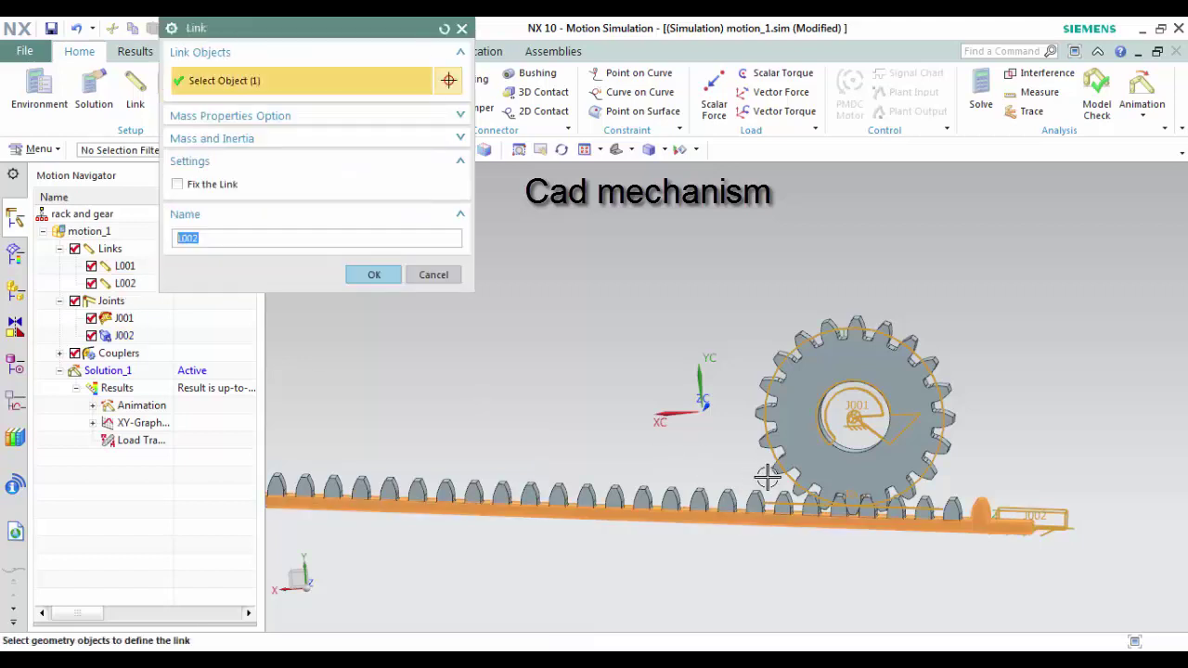
scroll(983, 545, "up", 3)
left_click(934, 465)
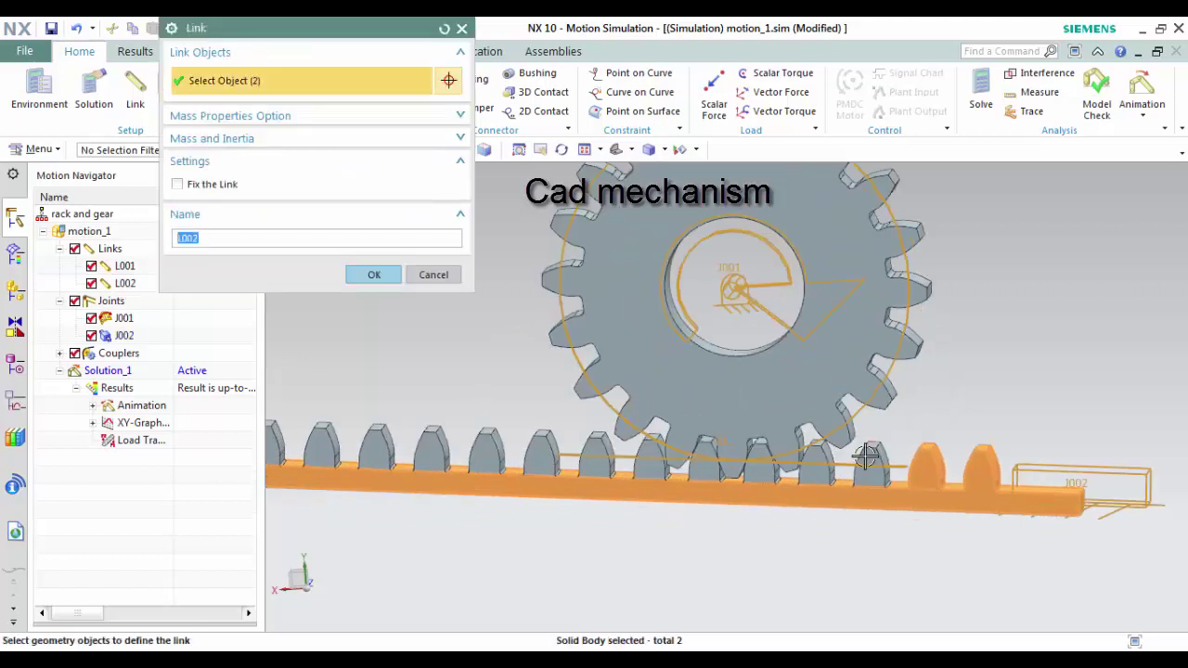
left_click(800, 456)
left_click(757, 465)
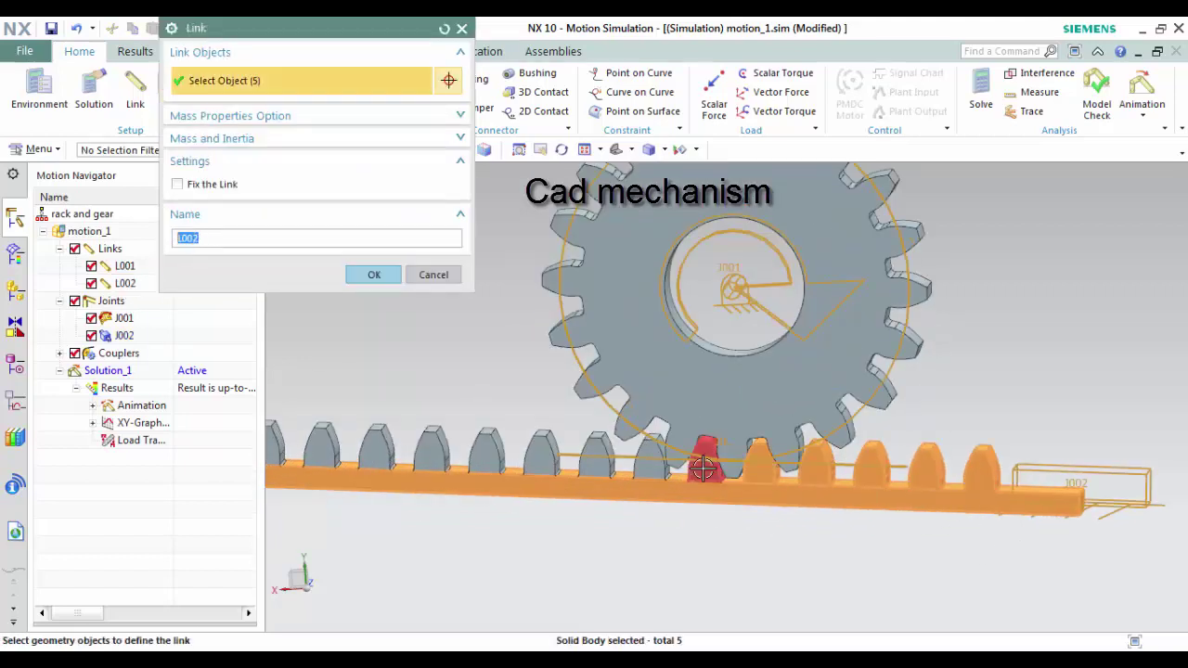
left_click(651, 465)
left_click(597, 454)
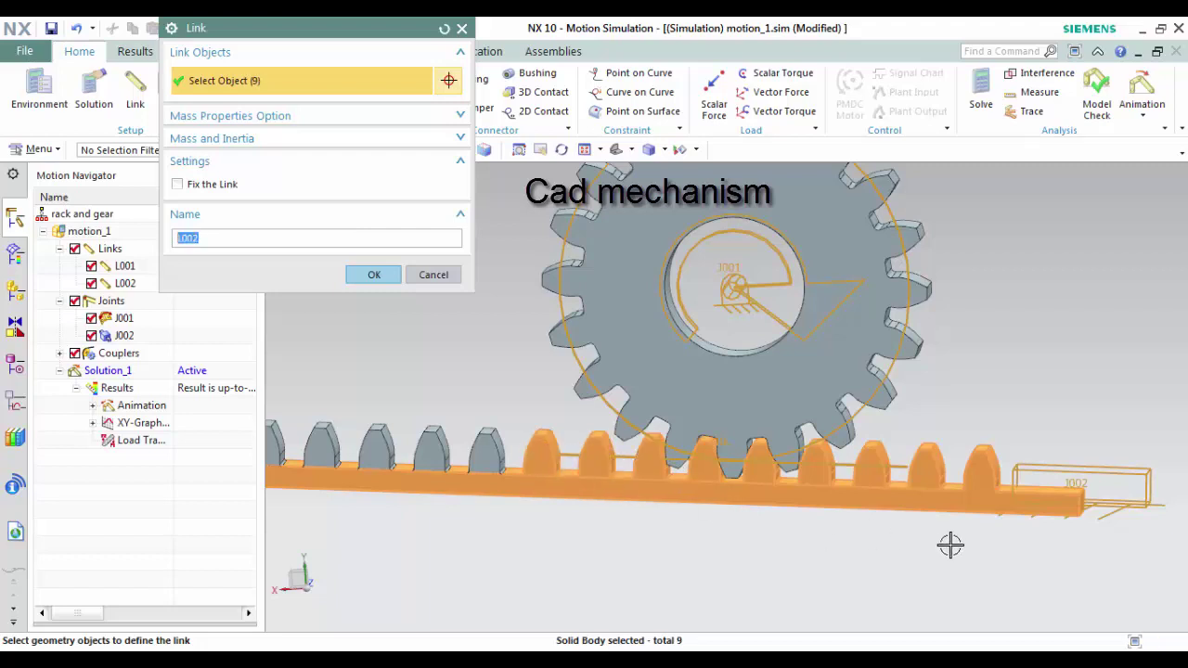
Box-select the whole rack so L002 includes all 30 rack bodies, and confirm
scroll(951, 545, "down", 5)
scroll(775, 502, "up", 2)
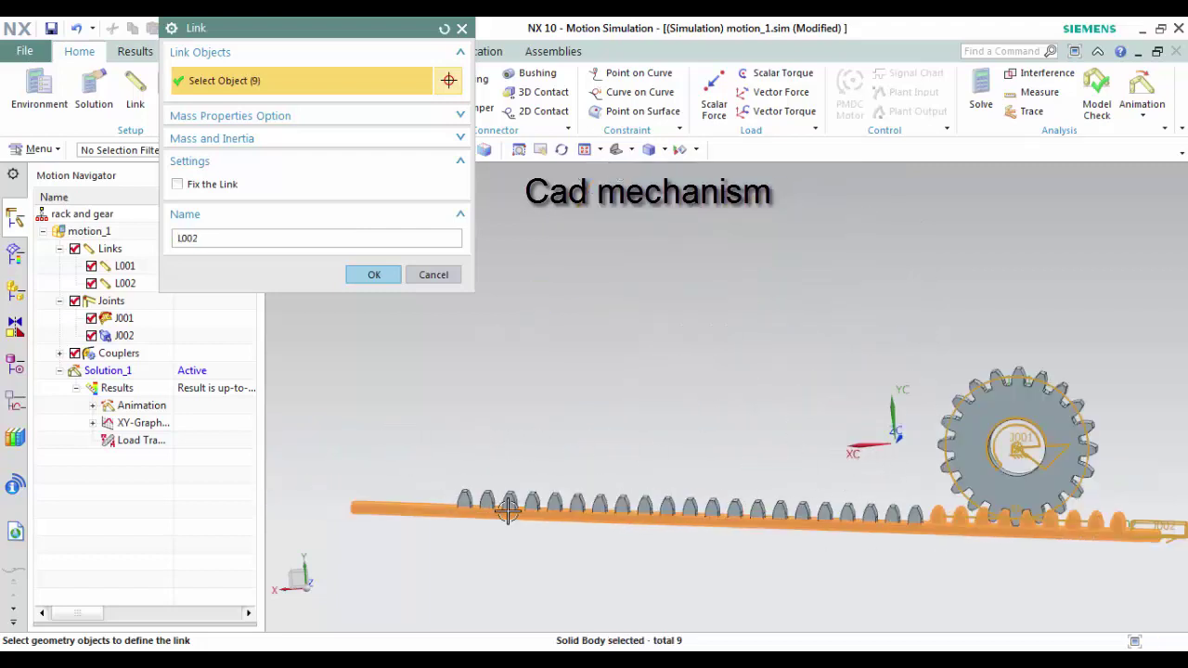
left_click_drag(396, 432, 938, 573)
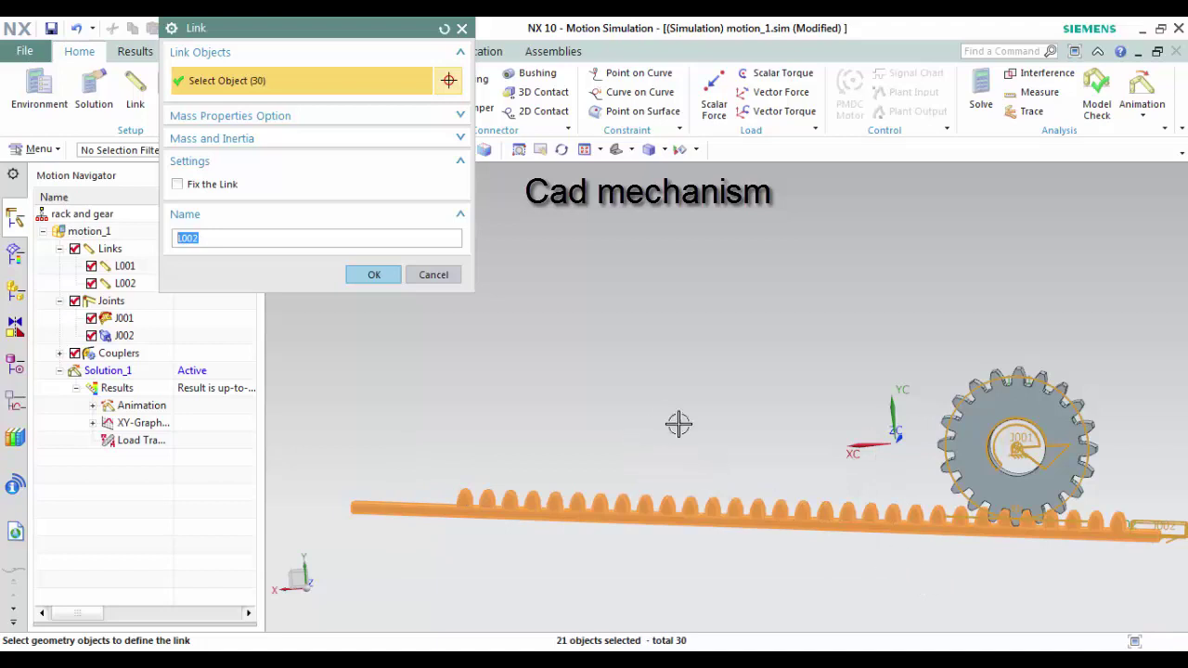
scroll(655, 443, "down", 1)
left_click(373, 275)
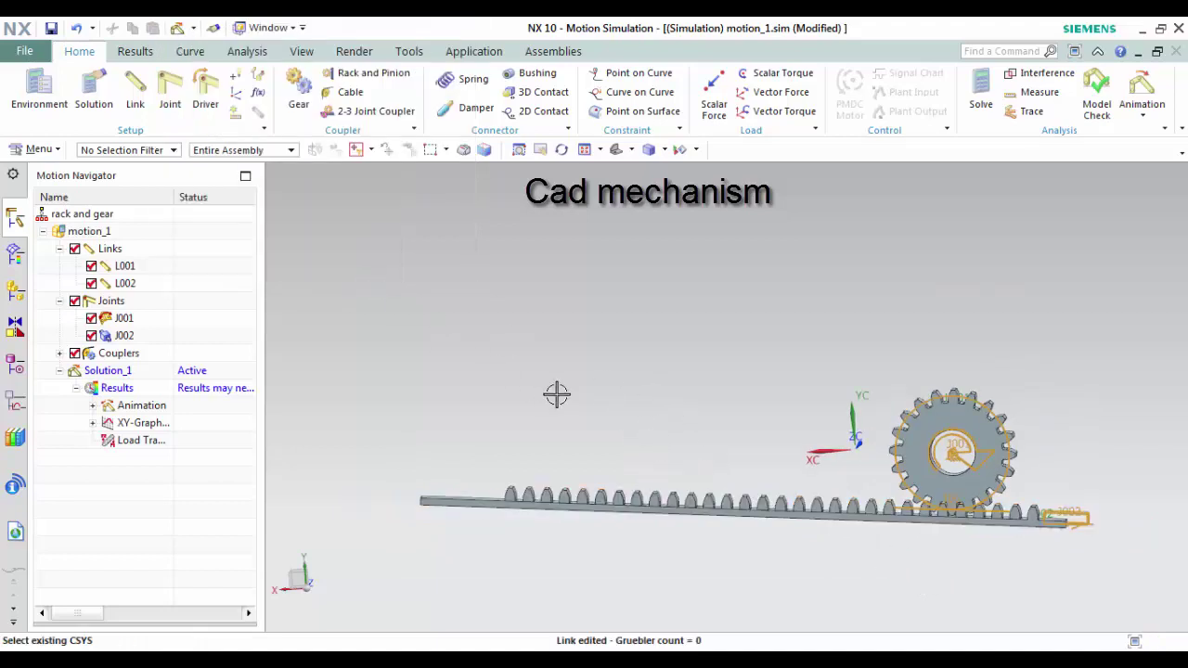
Re-solve Solution_1 with the updated full-rack link
left_click(119, 375)
right_click(102, 373)
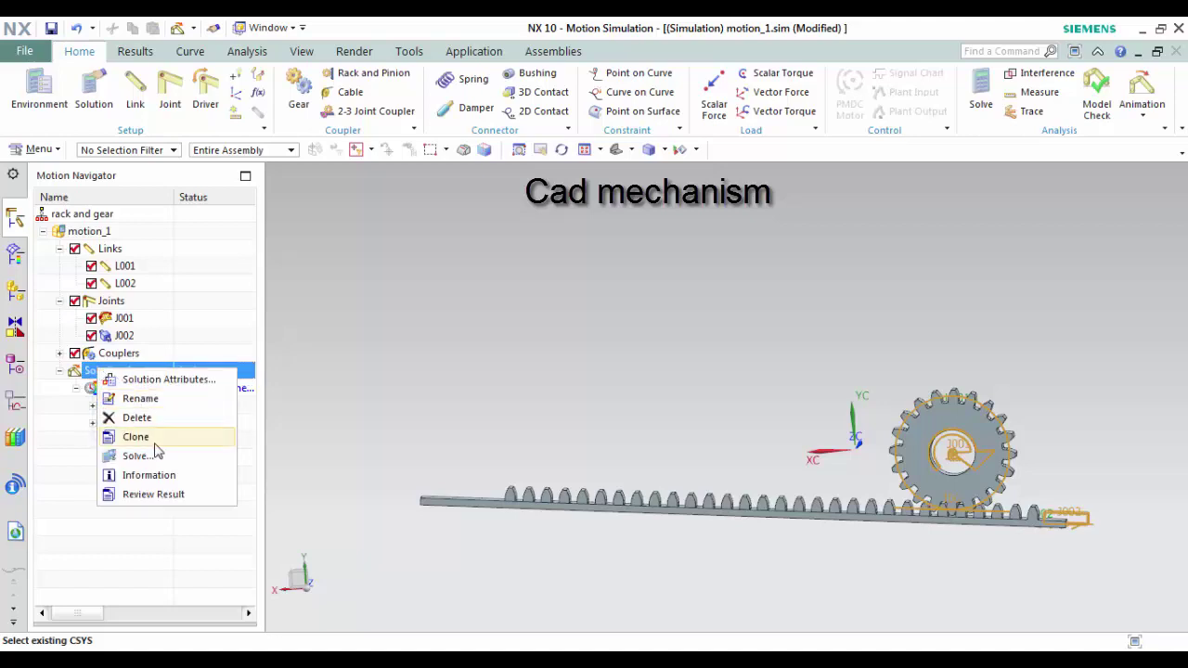
left_click(134, 456)
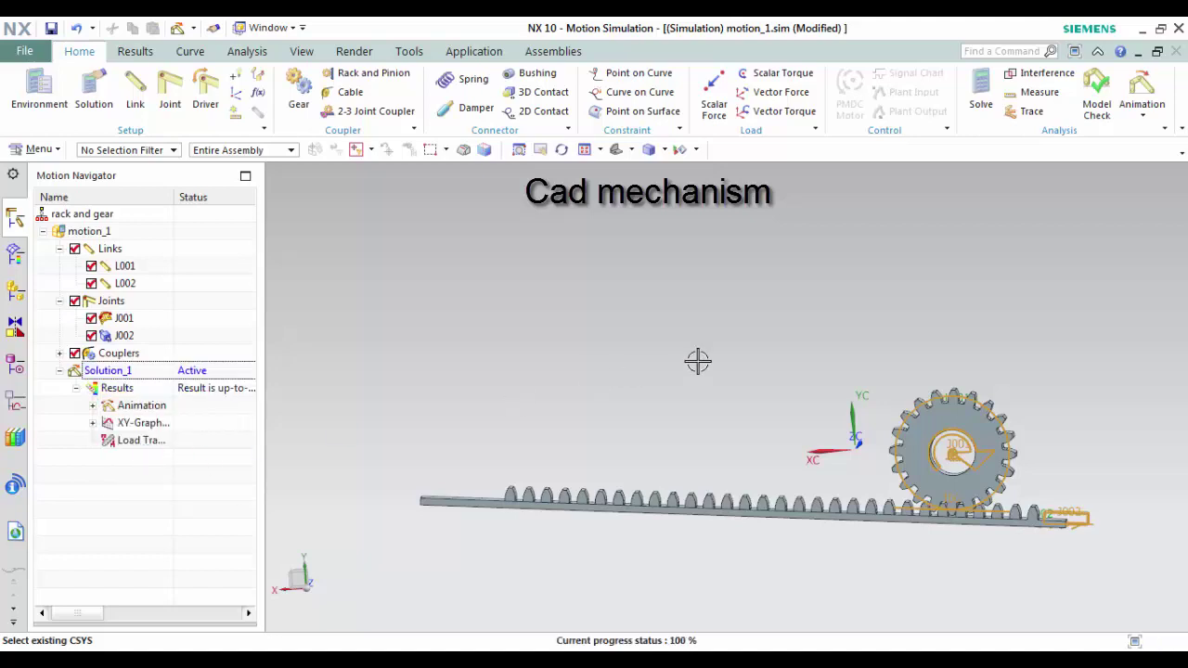
Play the gear moving along the rack, then close the playback
left_click(1137, 99)
left_click(249, 152)
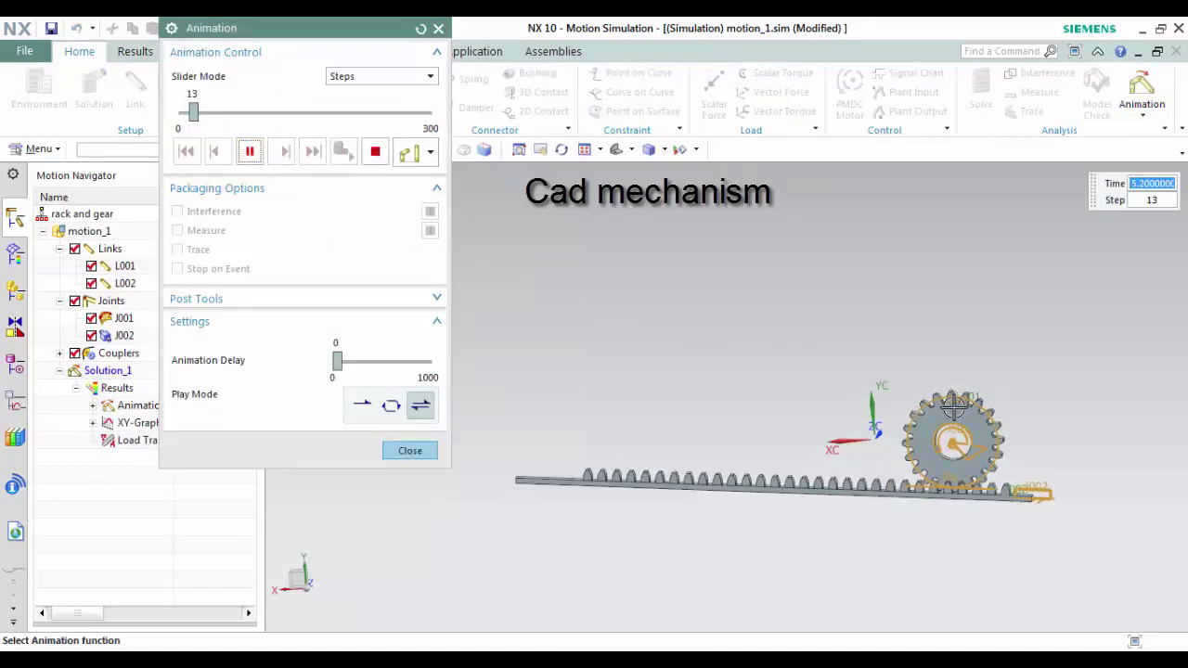
scroll(953, 403, "up", 3)
scroll(1053, 481, "down", 2)
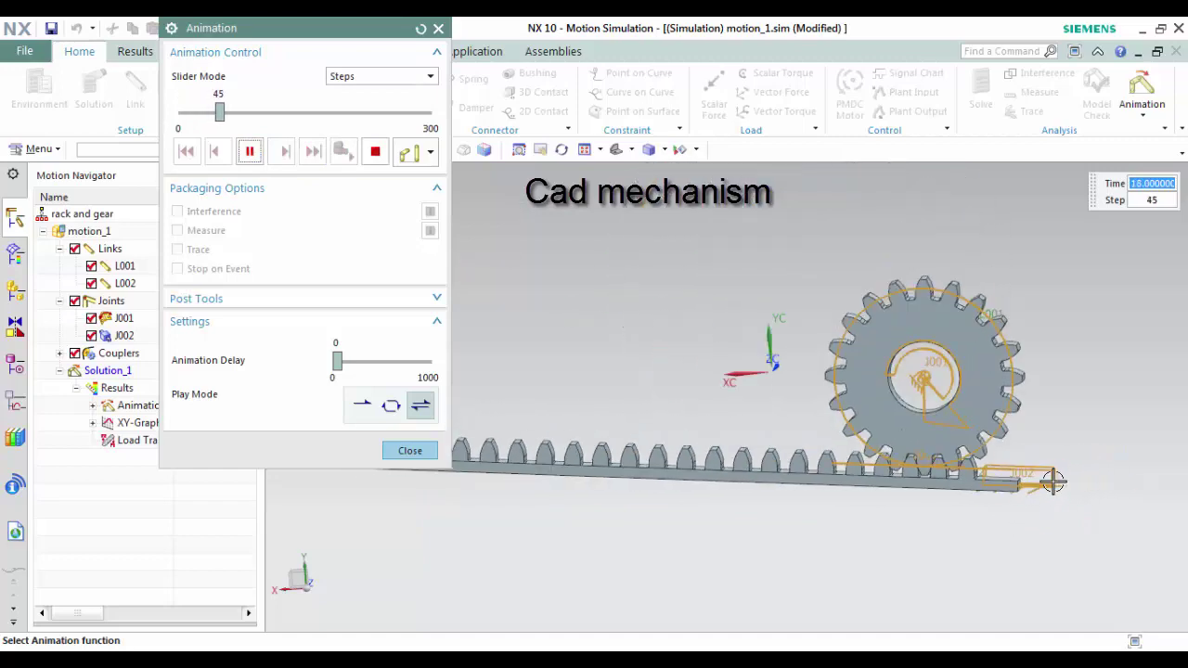
left_click(411, 455)
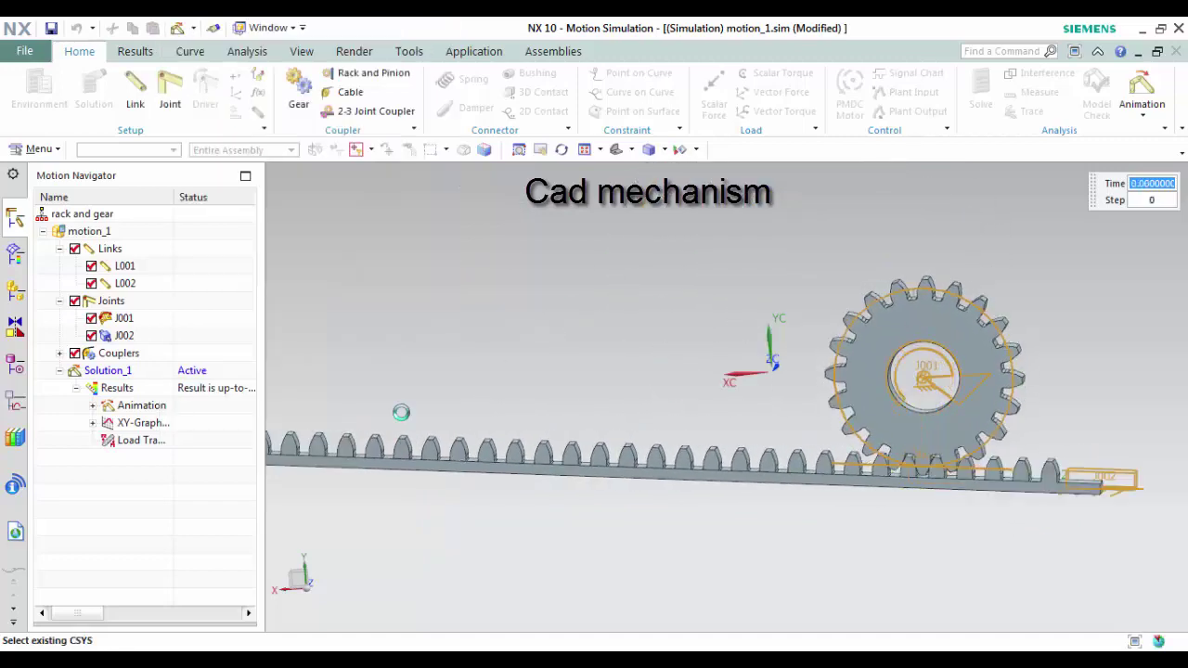
Reverse the direction vector of the gear's revolute joint J001
left_click(125, 325)
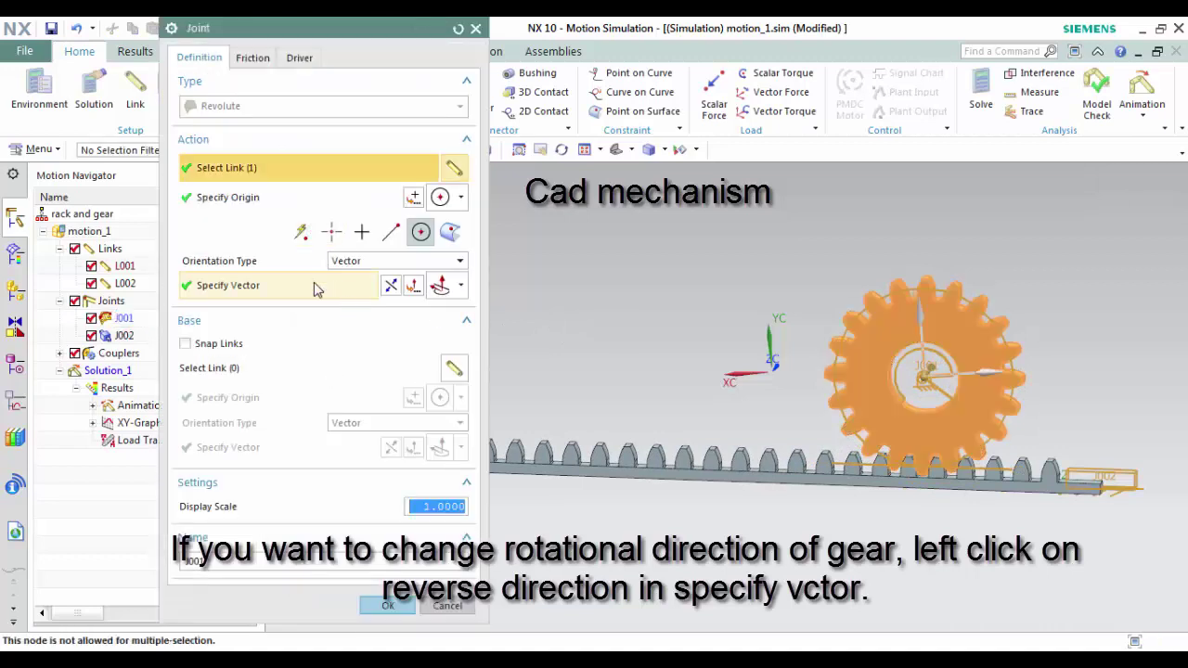
left_click(348, 295)
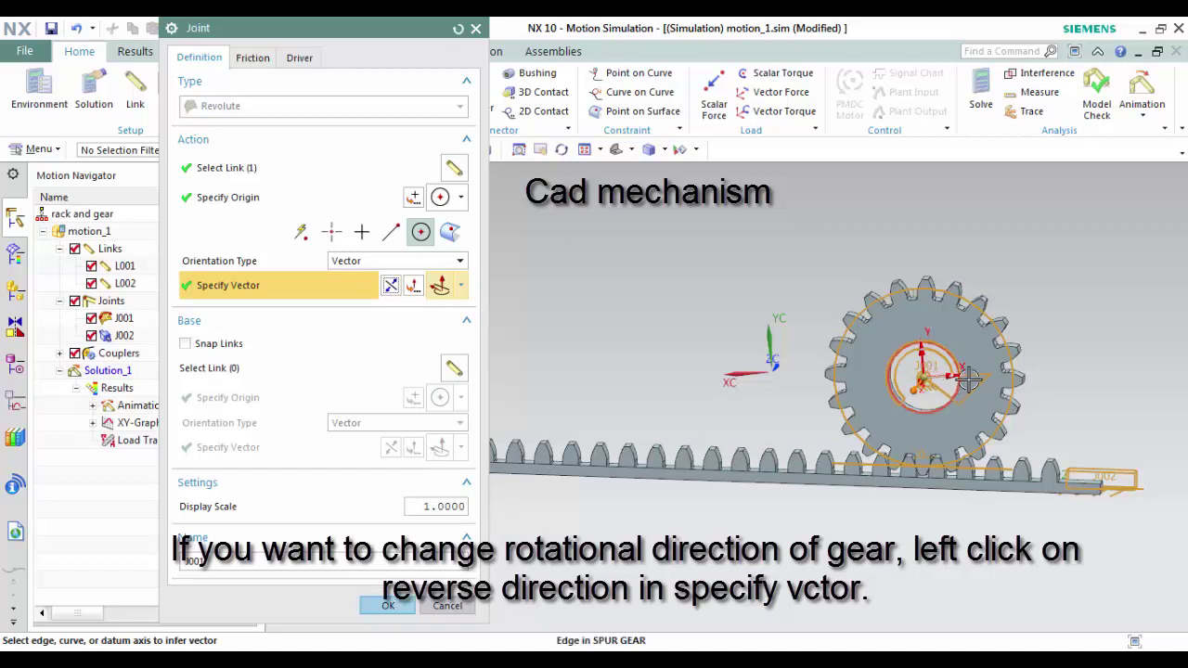
left_click(384, 606)
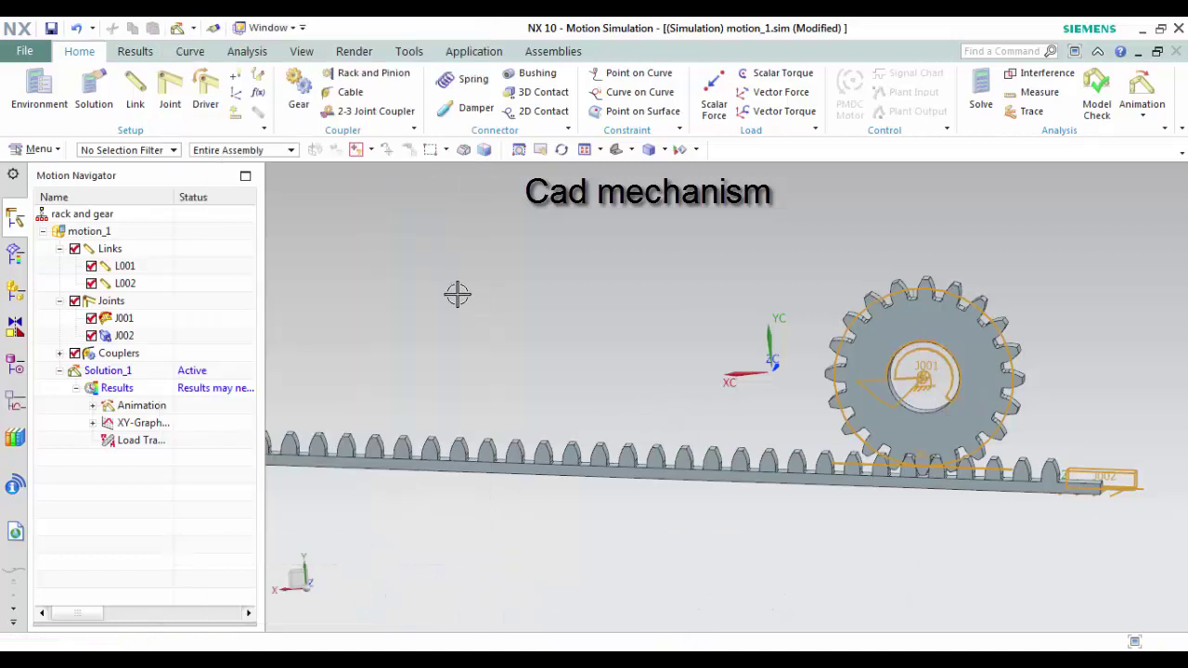
Re-solve Solution_1 and start playing its animation
right_click(116, 370)
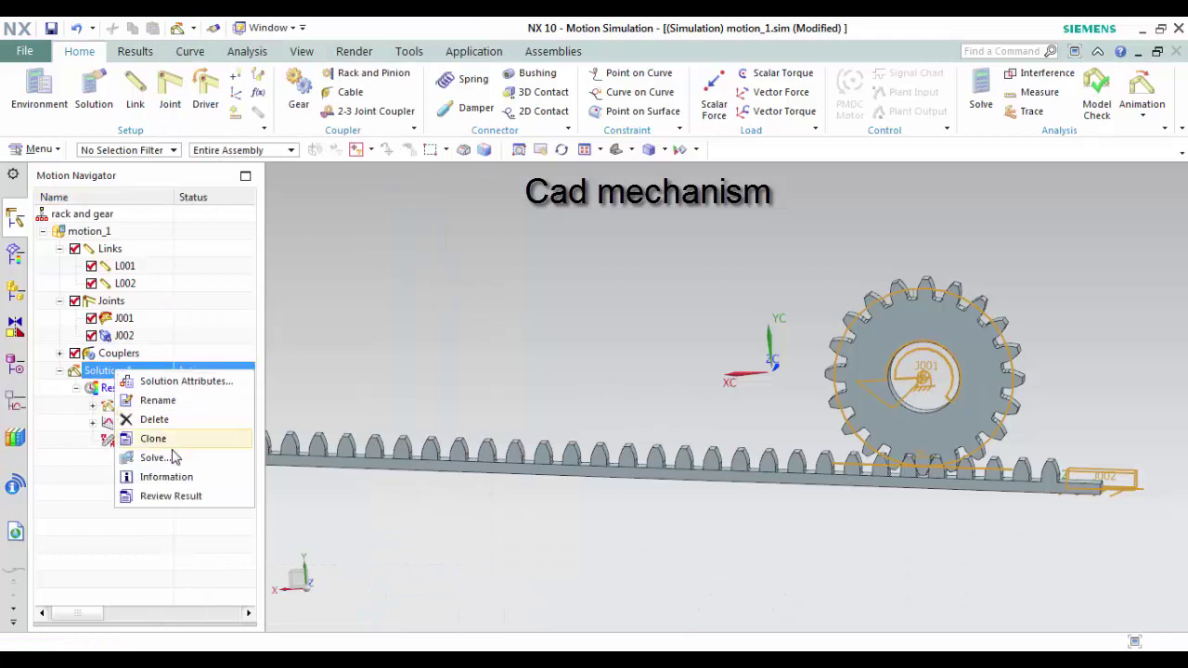
left_click(148, 459)
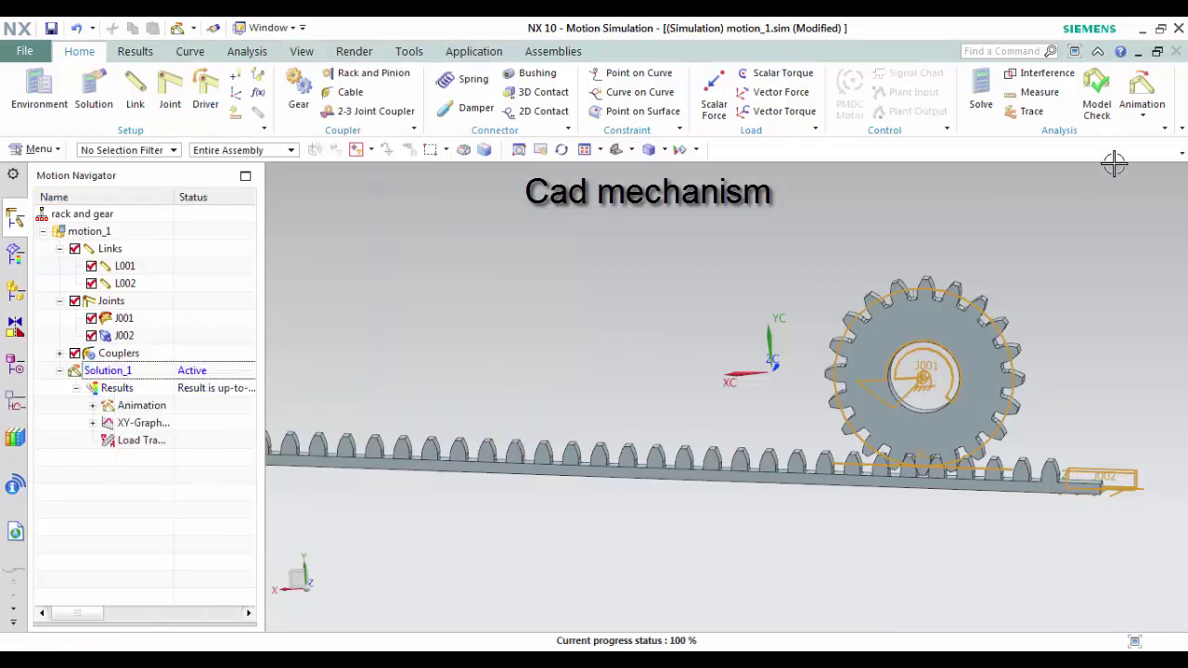
left_click(1142, 90)
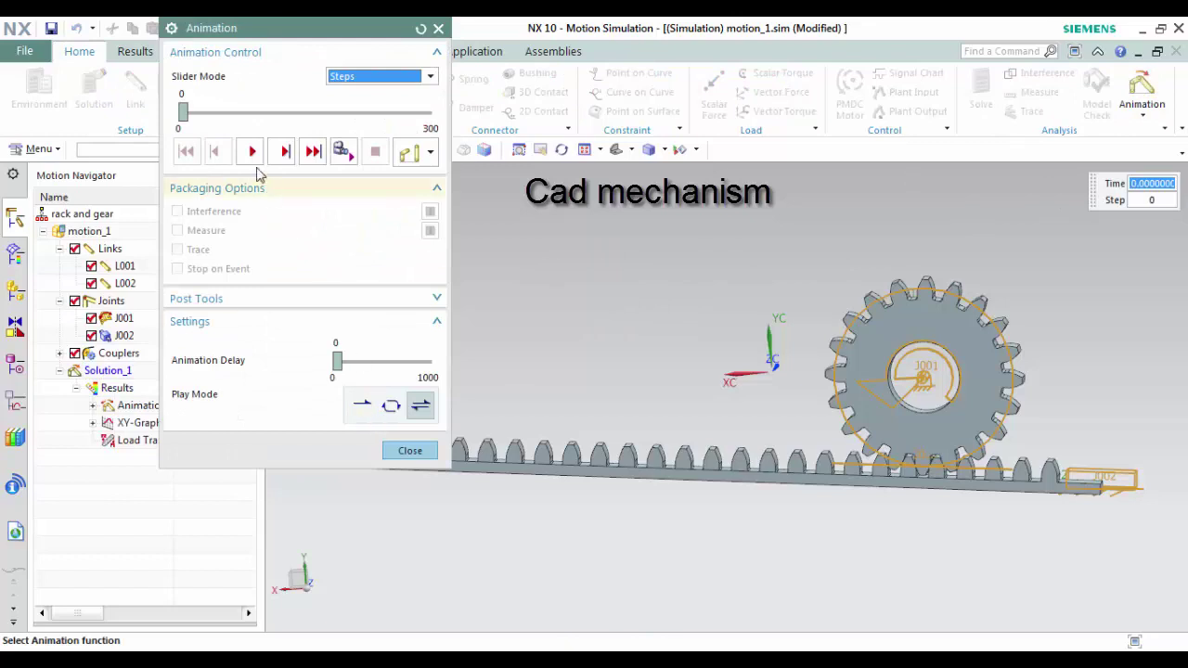
left_click(252, 151)
Zoom in on the gear meshing with the rack teeth as playback nears step 275 of 300
scroll(862, 397, "down", 3)
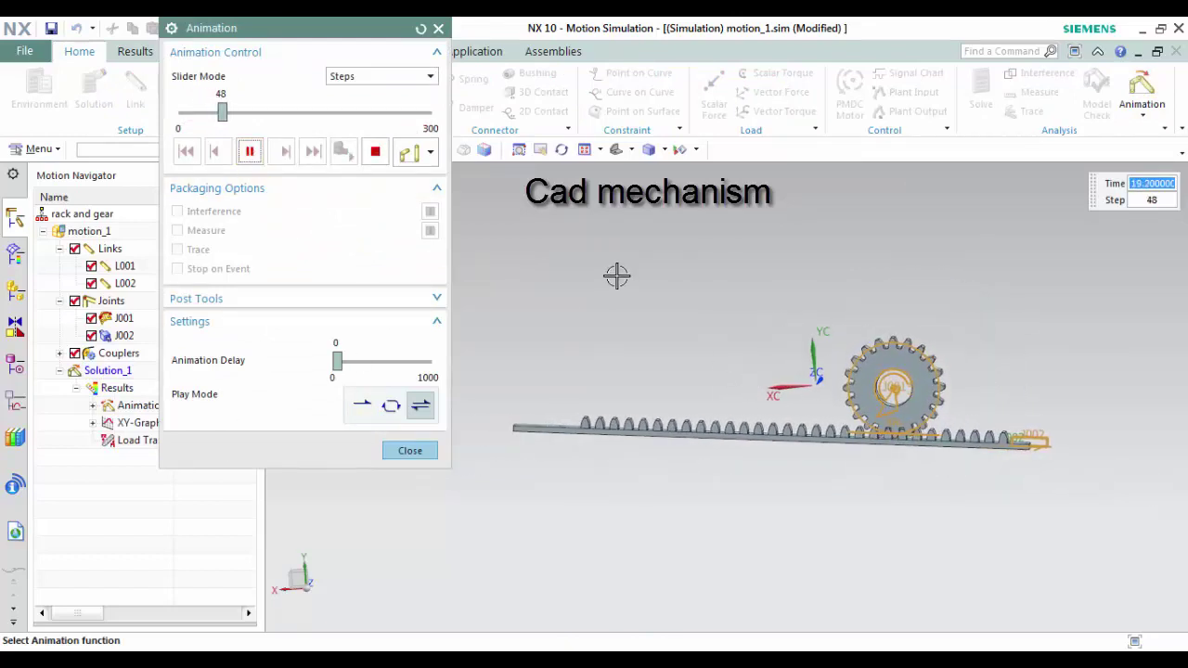
scroll(794, 381, "up", 1)
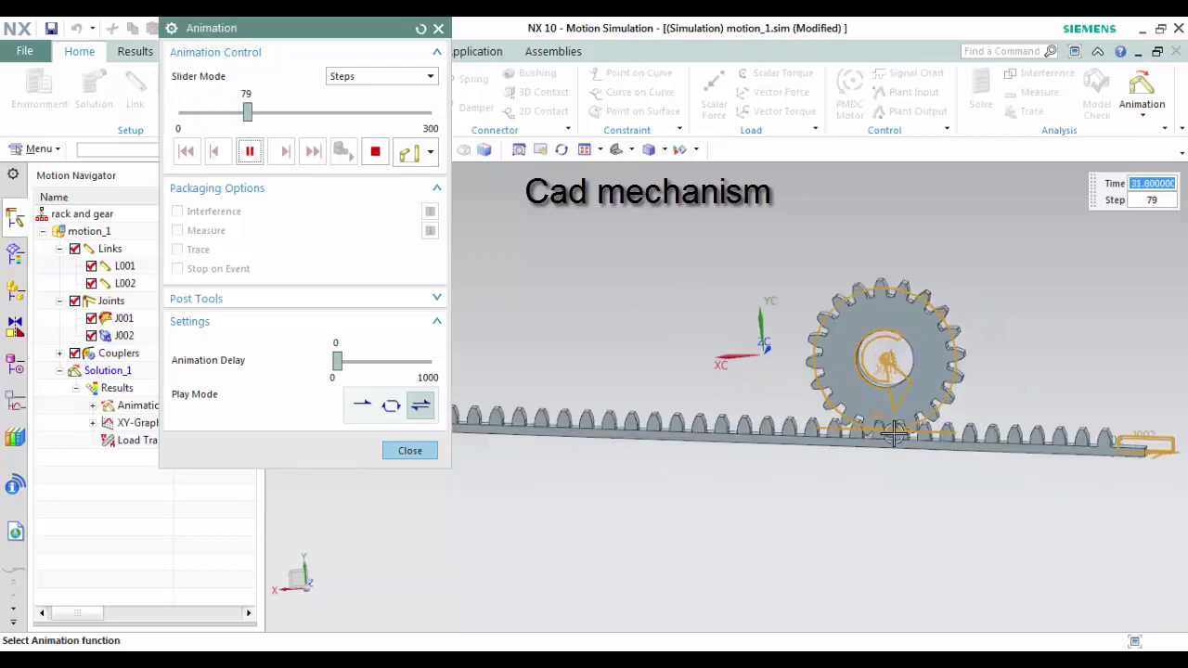
scroll(795, 381, "up", 3)
scroll(794, 380, "up", 3)
scroll(817, 380, "up", 2)
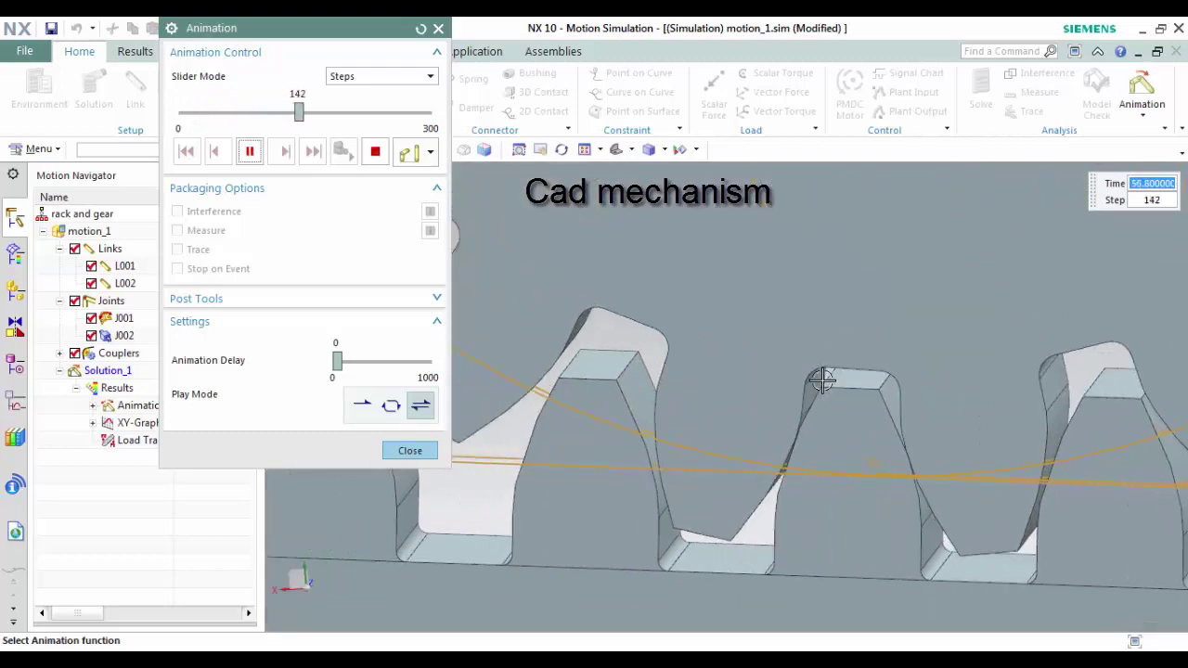
scroll(817, 429, "down", 3)
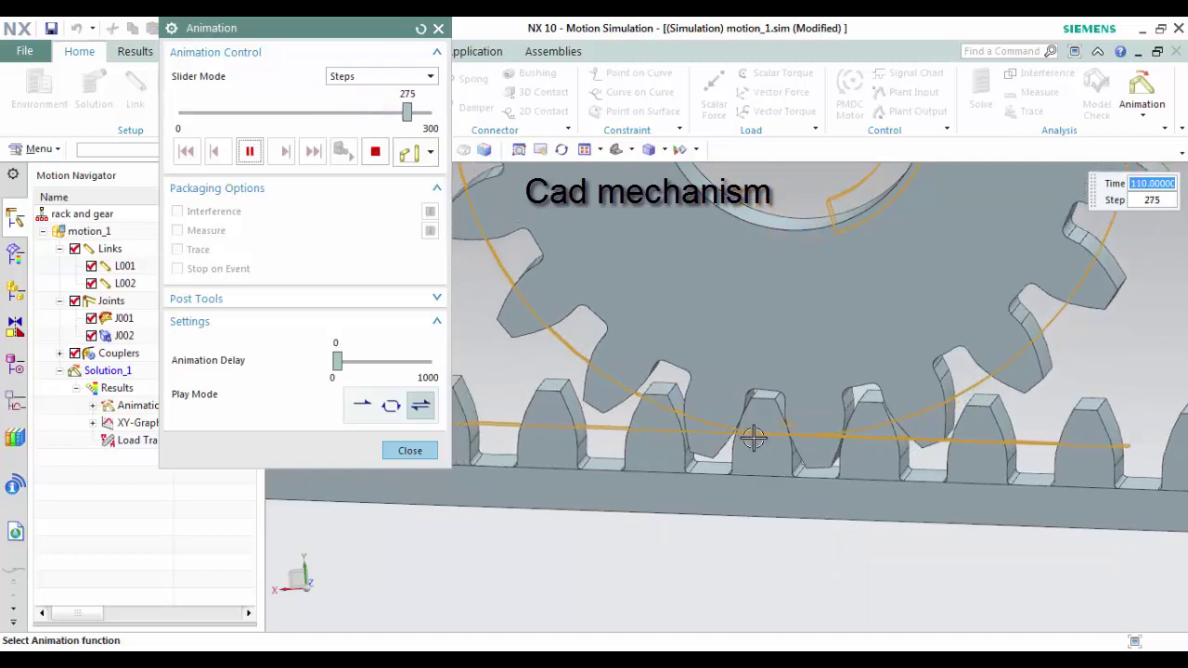
left_click_drag(399, 364, 408, 369)
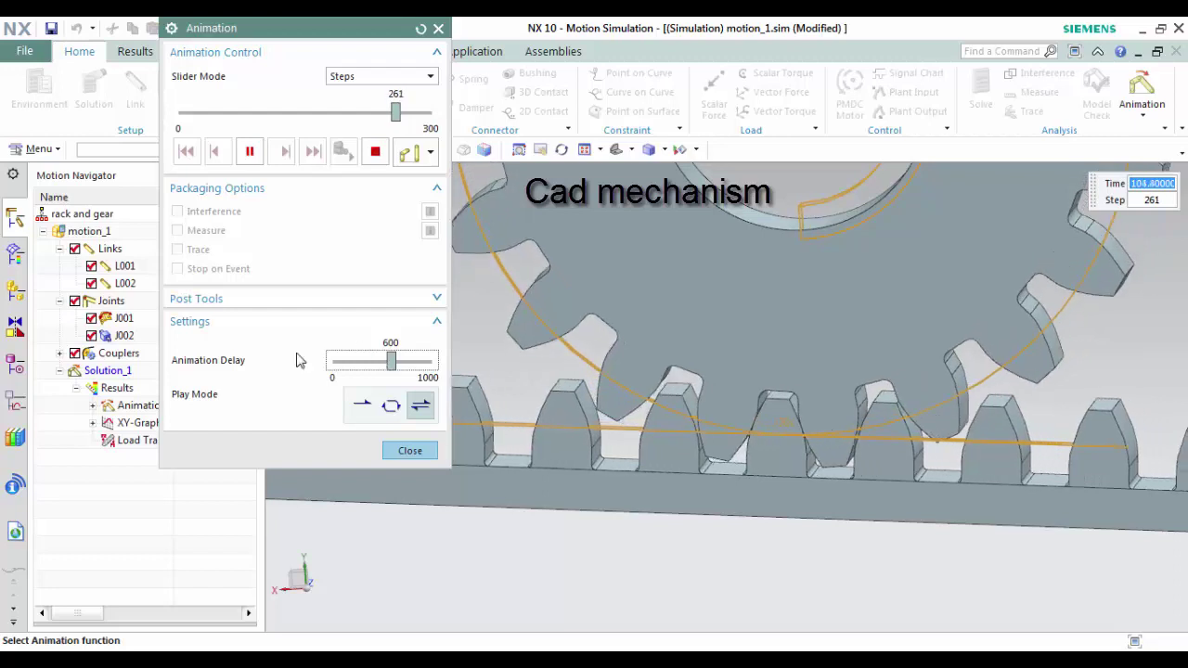
left_click(339, 362)
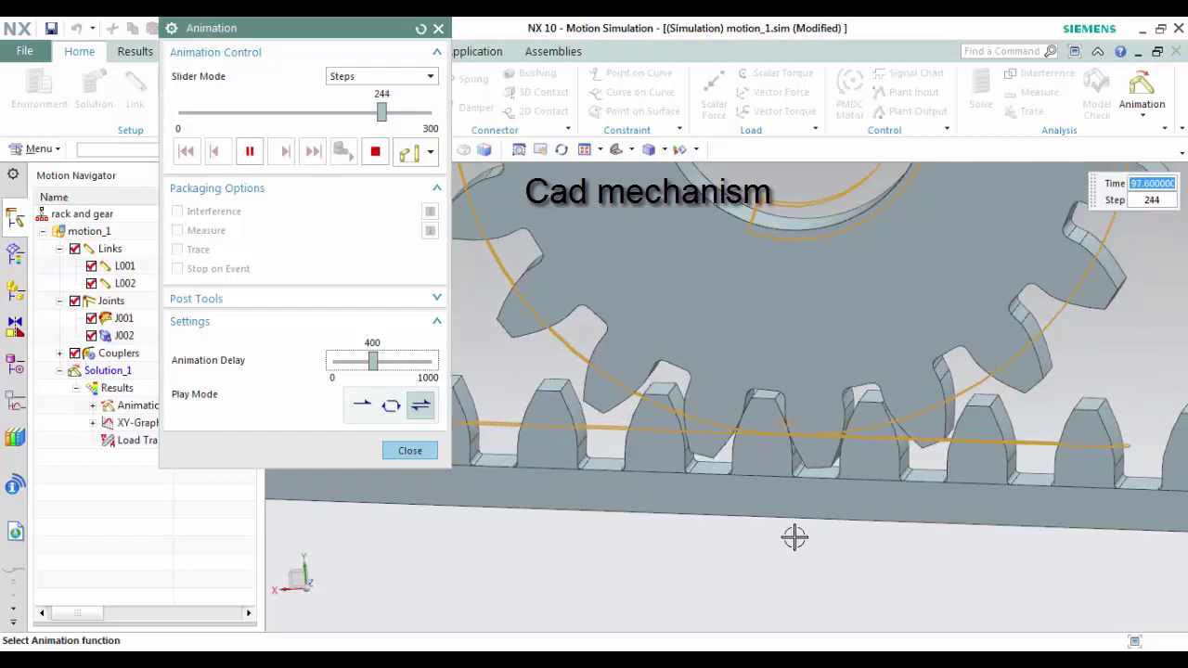
middle_click_drag(796, 537, 790, 523)
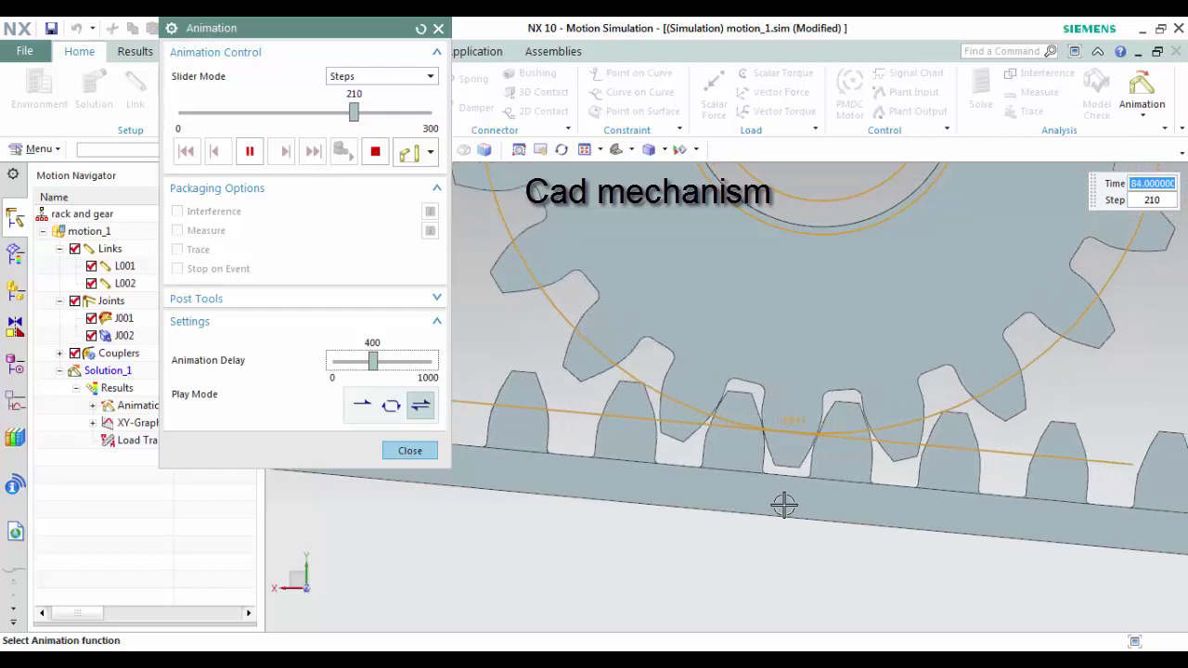
left_click(336, 362)
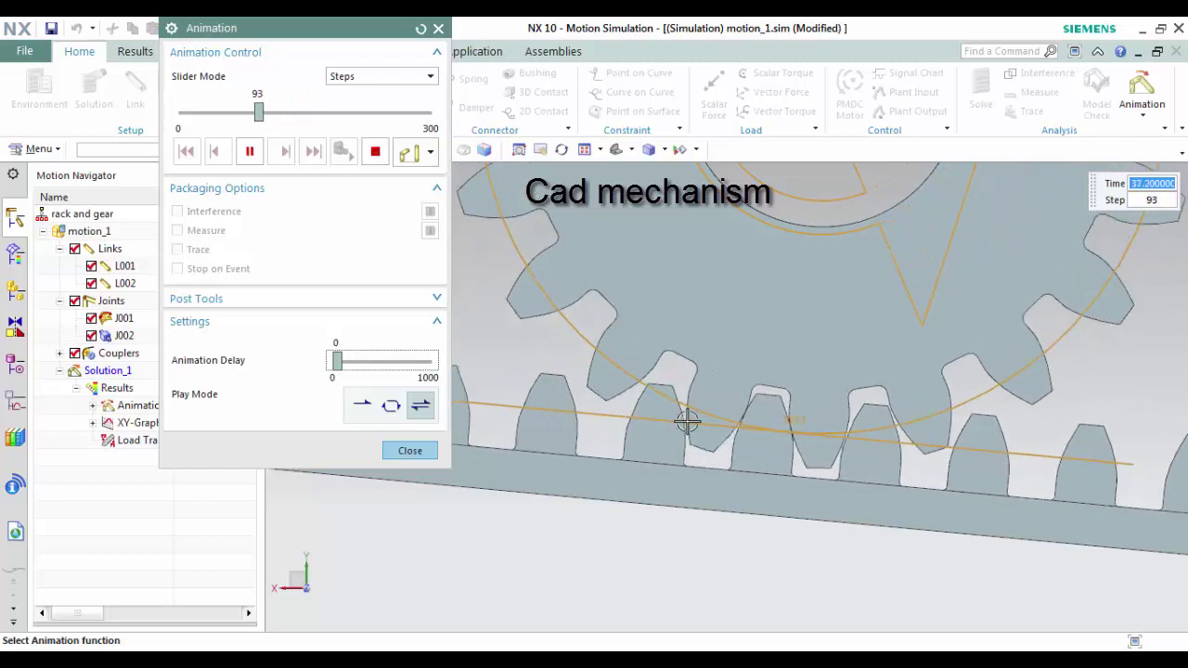
scroll(707, 506, "down", 3)
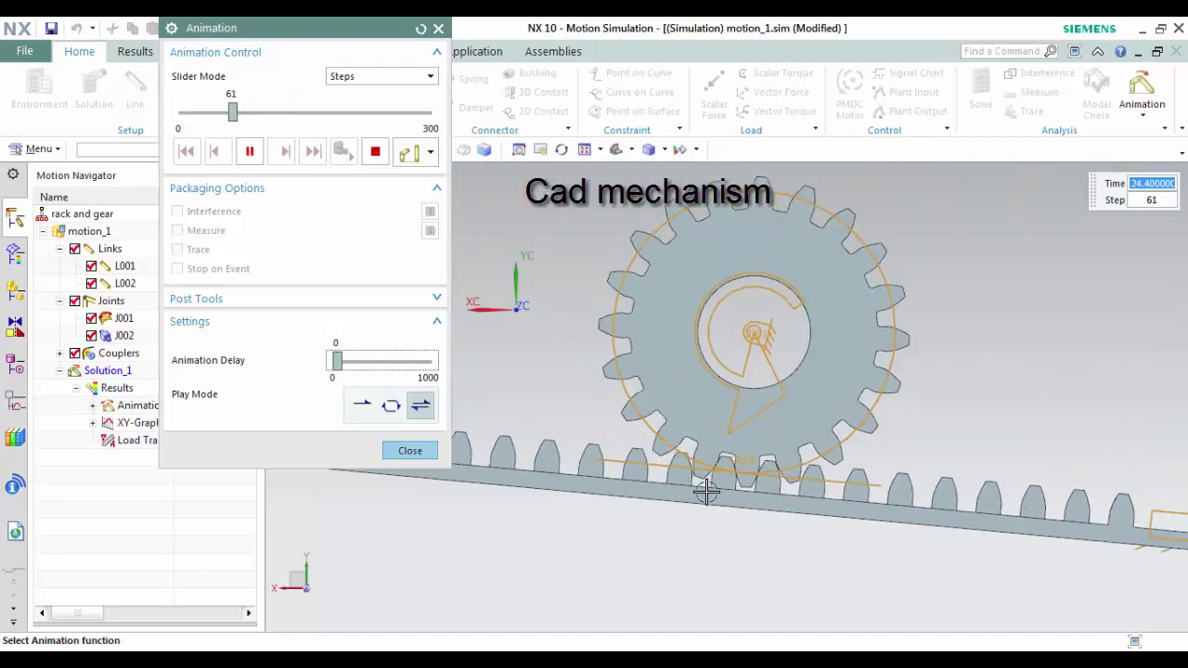
scroll(705, 487, "down", 2)
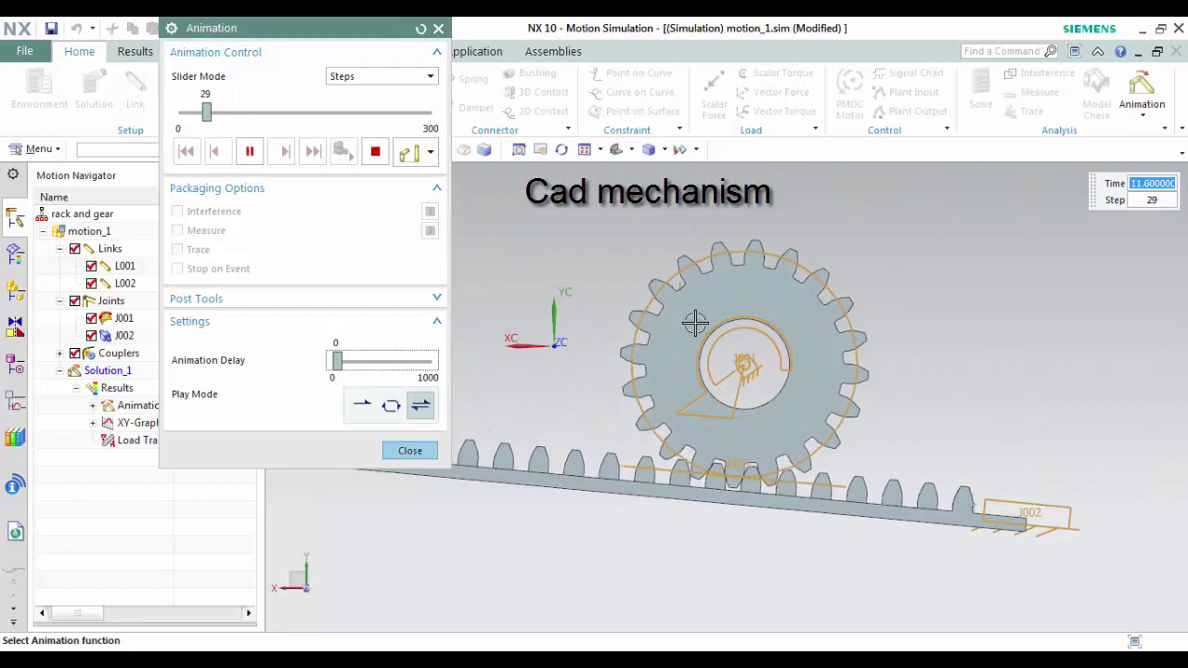